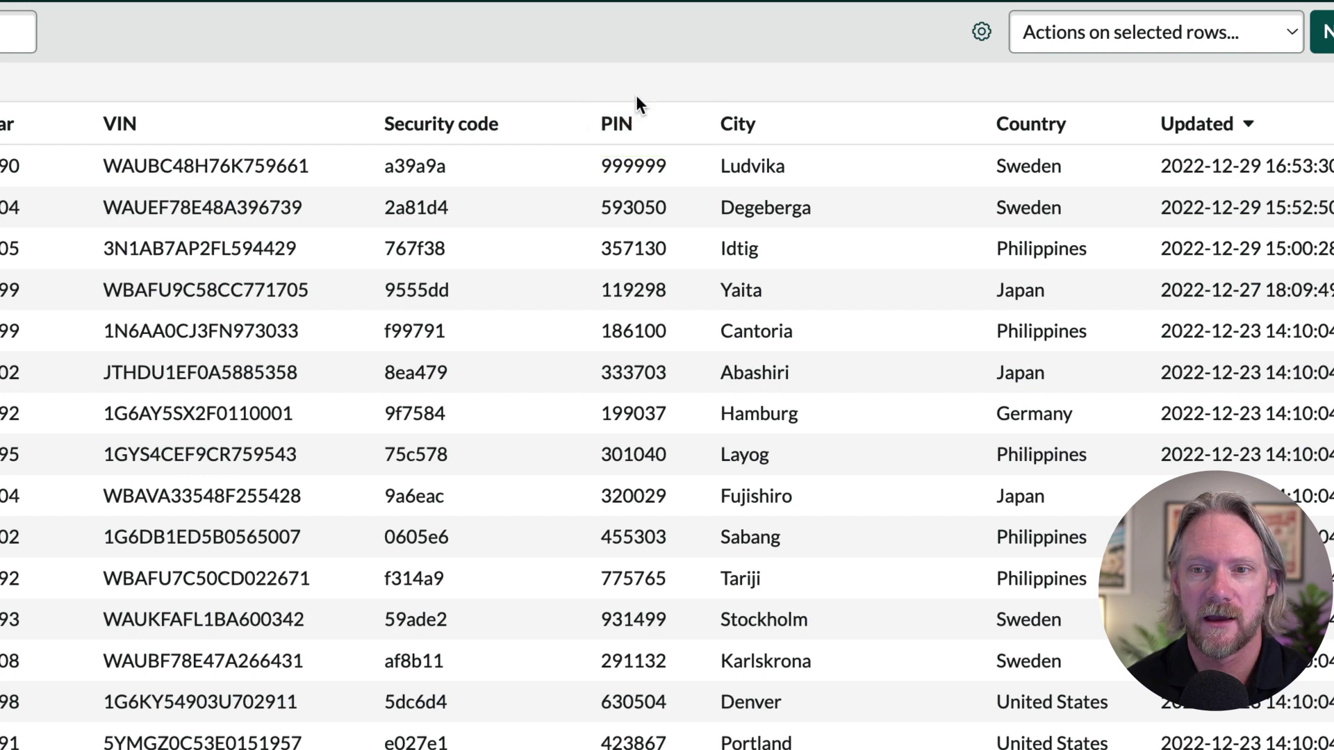
Inspect the Maserati's PIN inline and leave it unchanged at 999999
{"action": "double_click", "coordinate": [630, 168]}
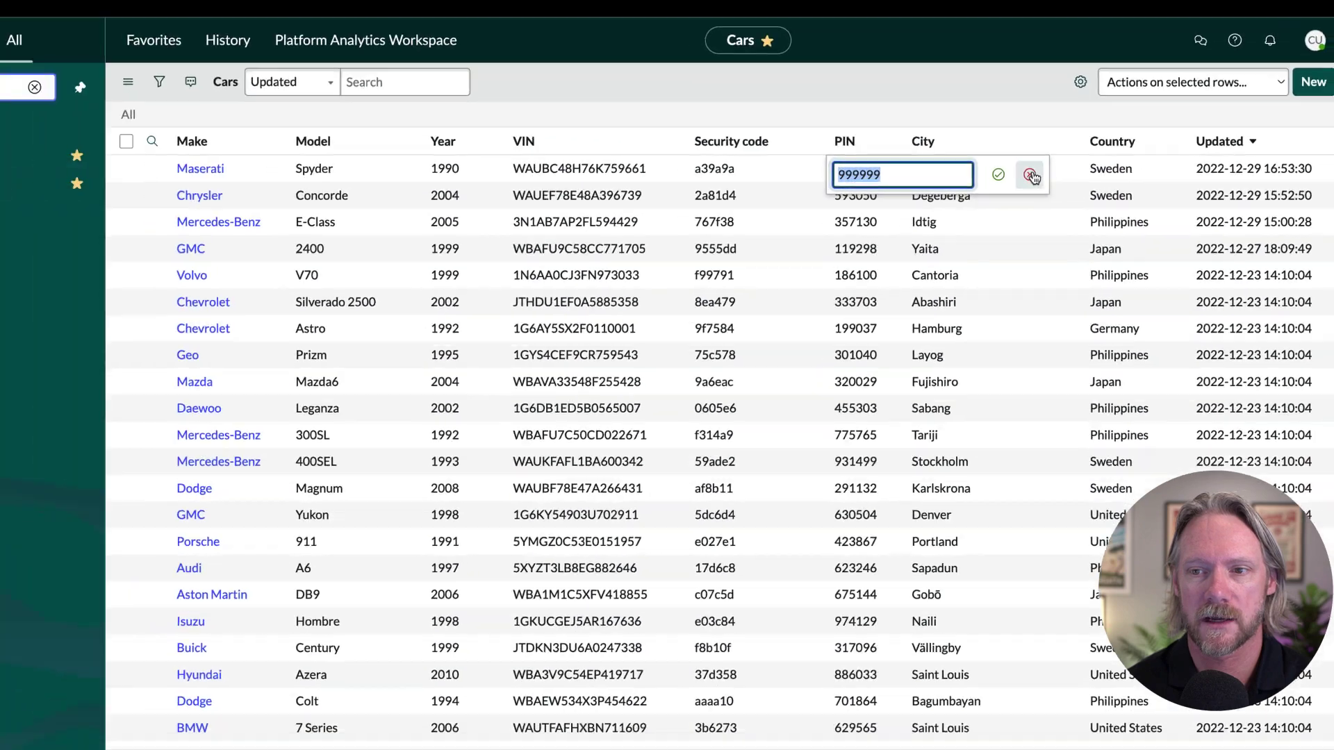
{"action": "left_click", "coordinate": [903, 174]}
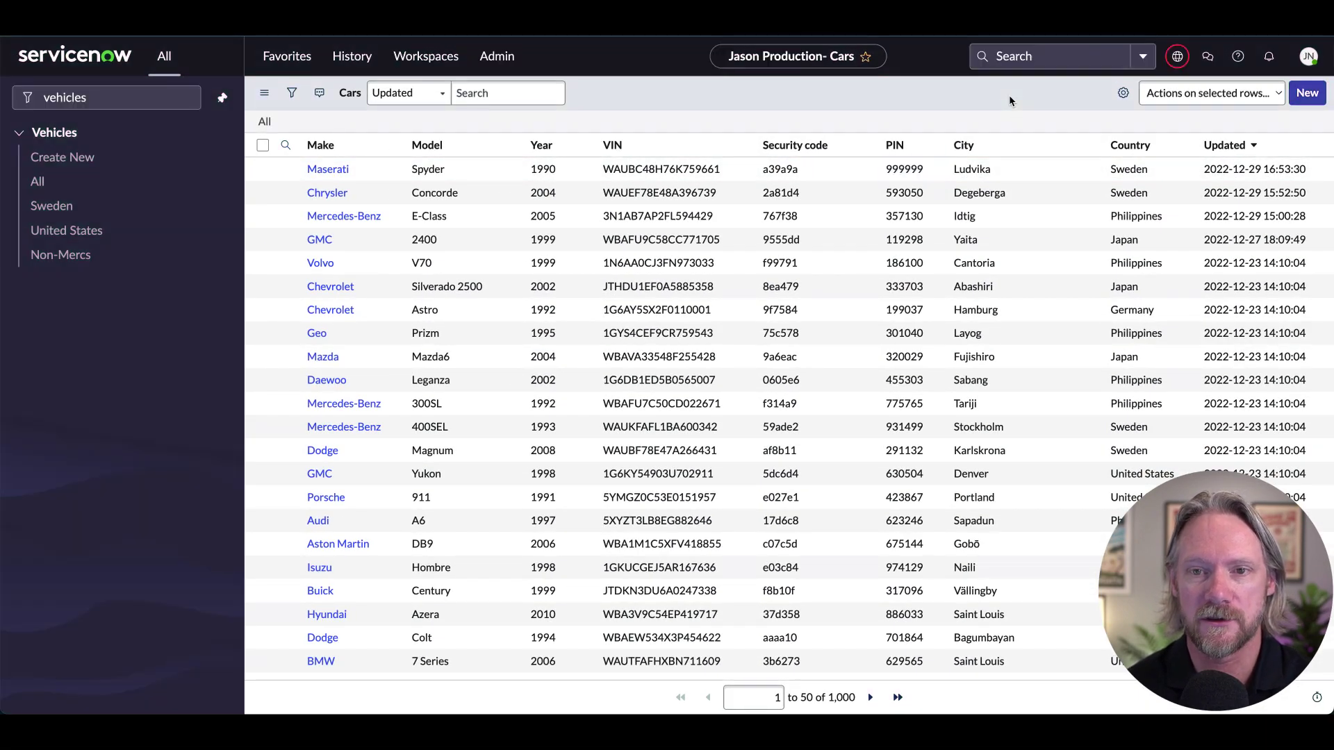
{"action": "left_click", "coordinate": [910, 170]}
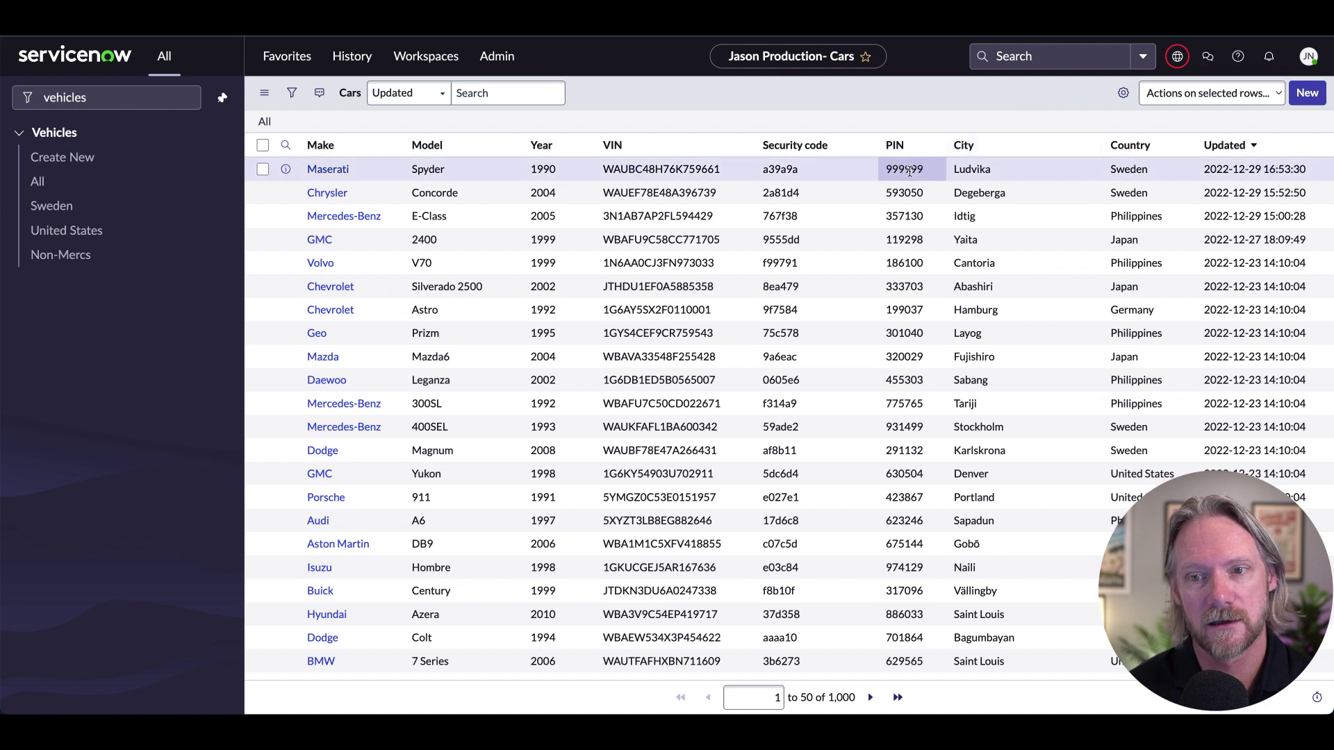
{"action": "left_click", "coordinate": [913, 171]}
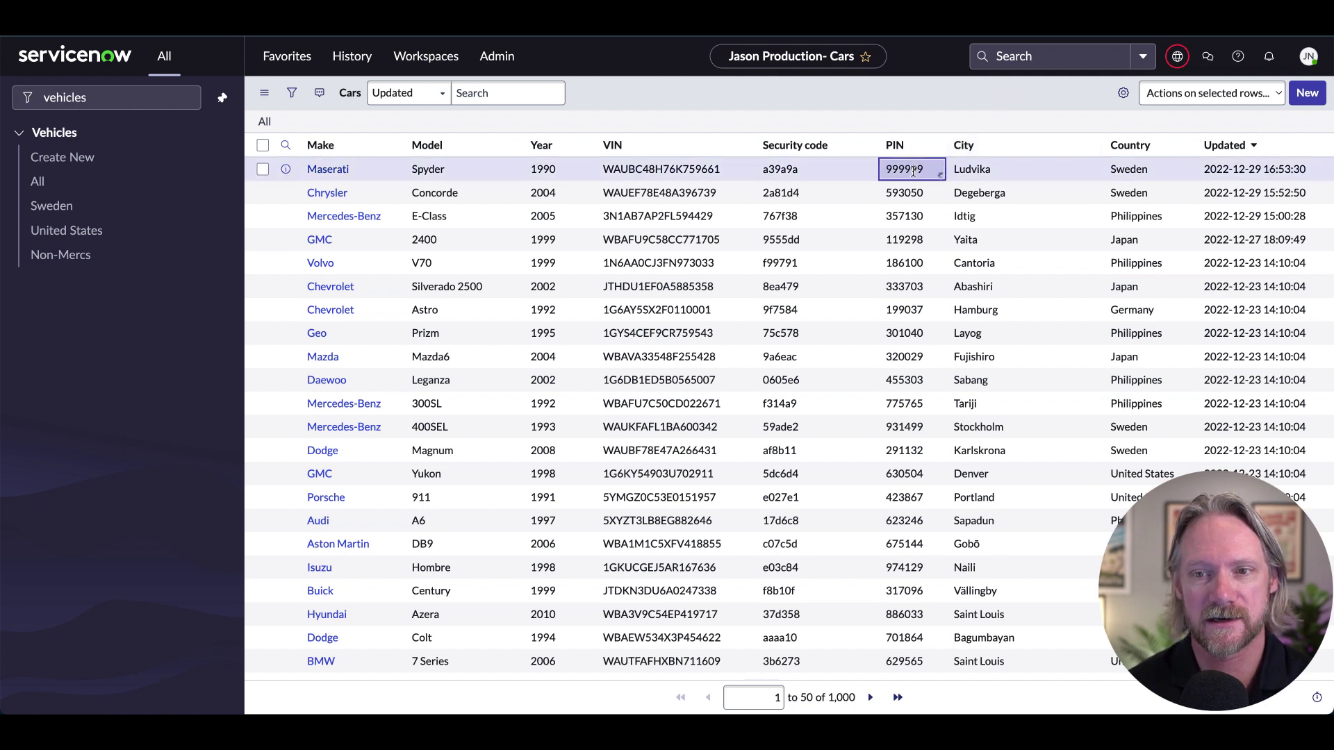
{"action": "double_click", "coordinate": [912, 171]}
{"action": "left_click", "coordinate": [1023, 107]}
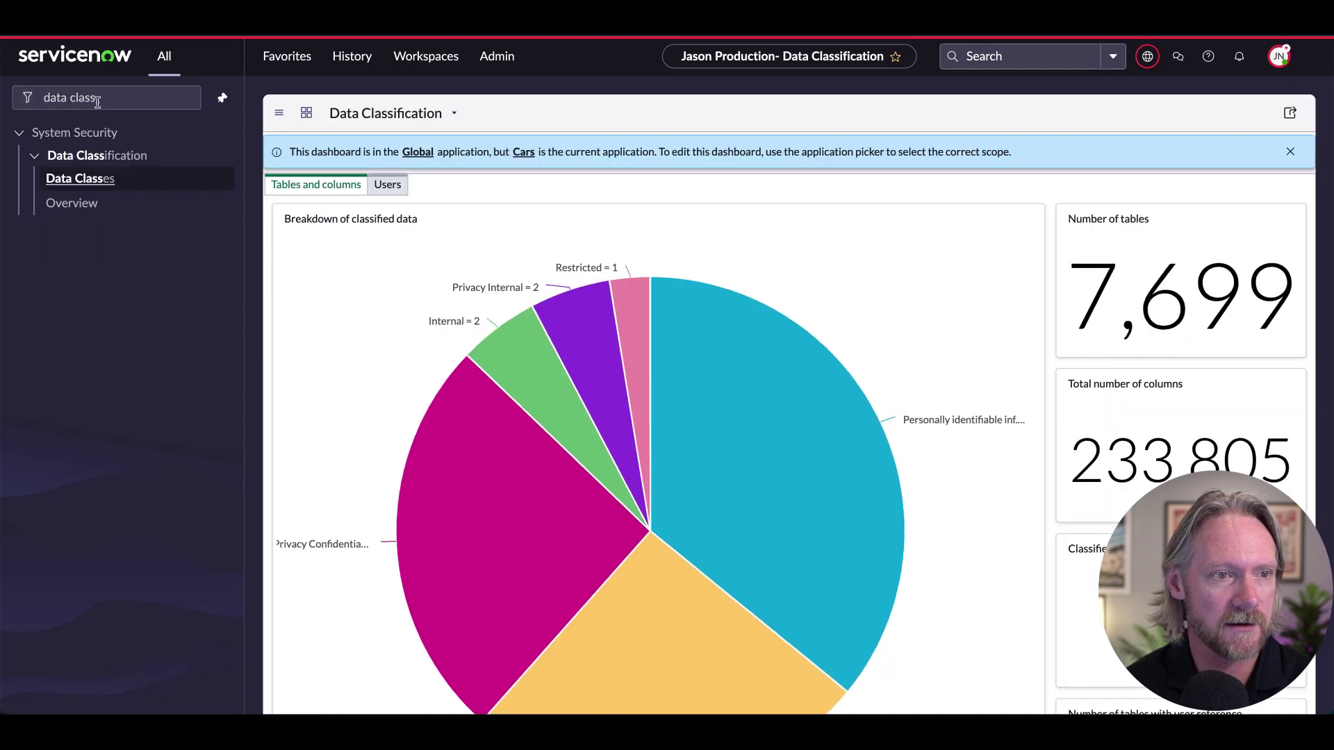
Go to the Data Classes list and start a new data classification record
{"action": "left_click", "coordinate": [97, 102]}
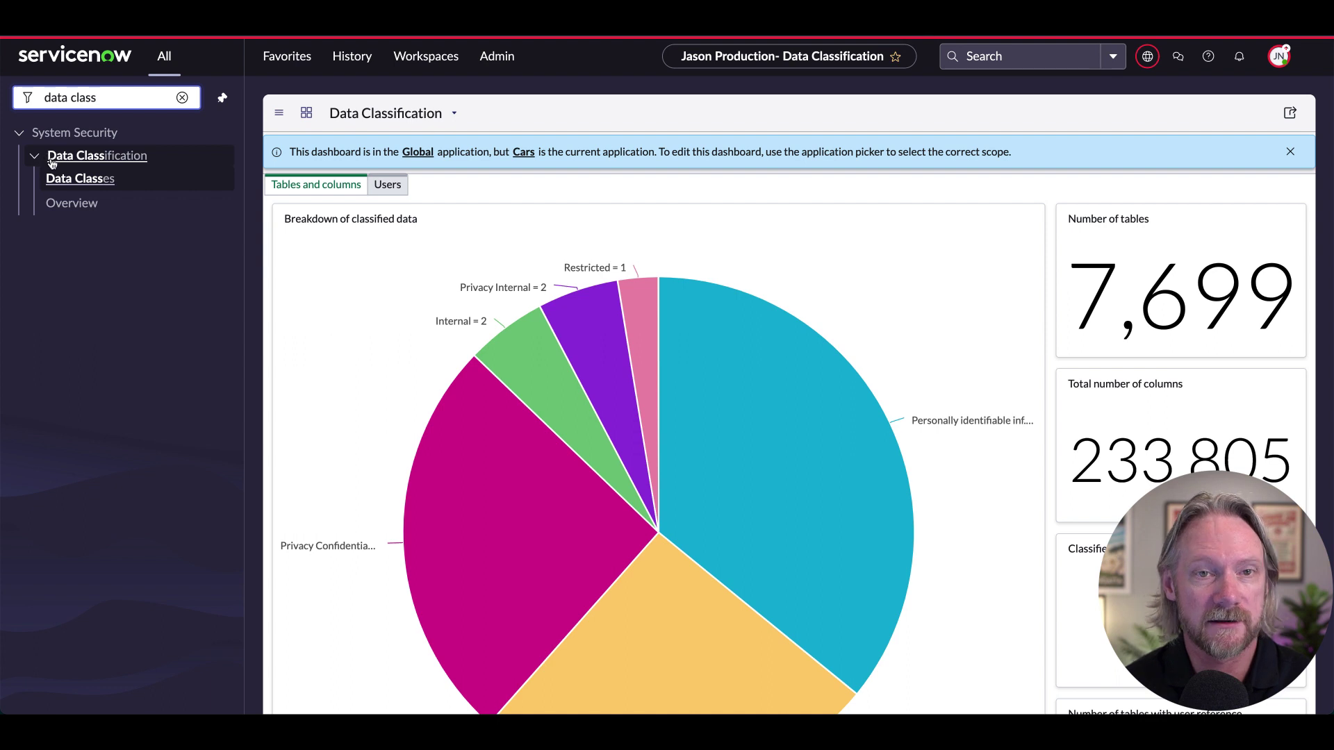
{"action": "left_click", "coordinate": [71, 182]}
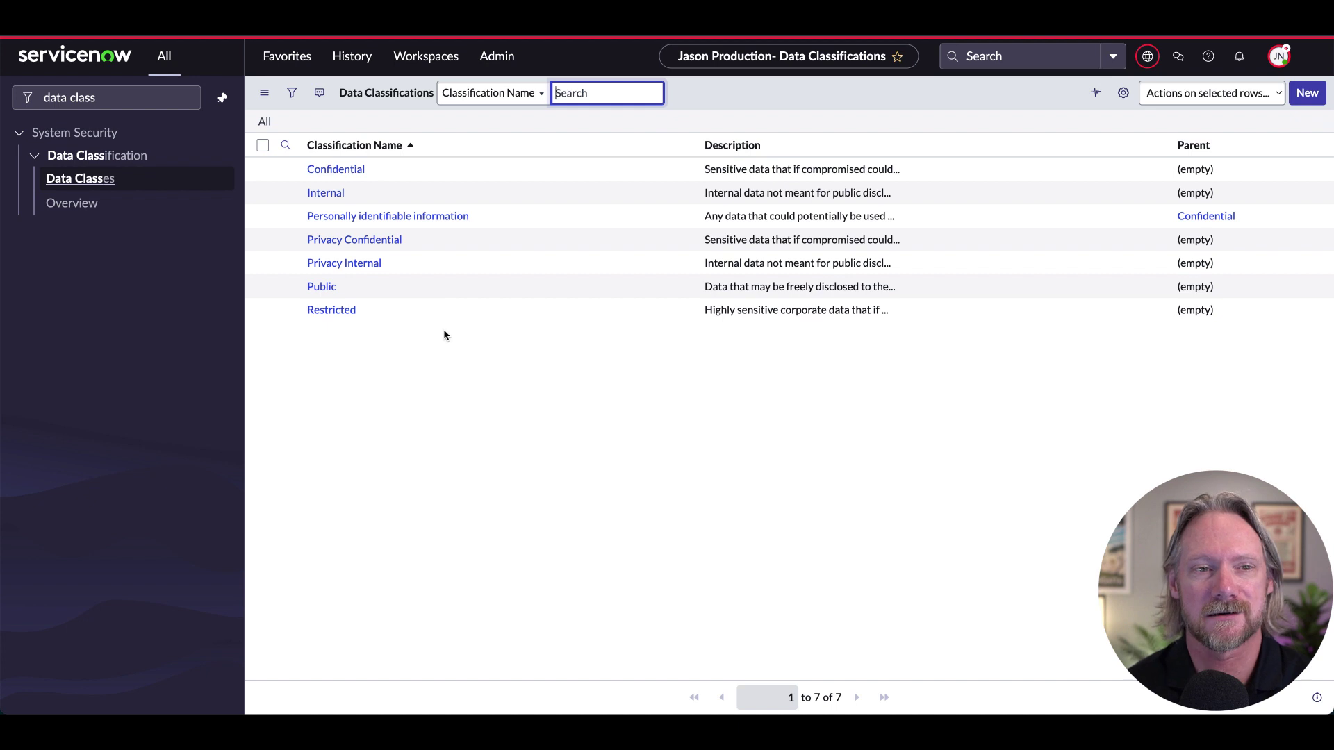
{"action": "left_click", "coordinate": [1307, 95]}
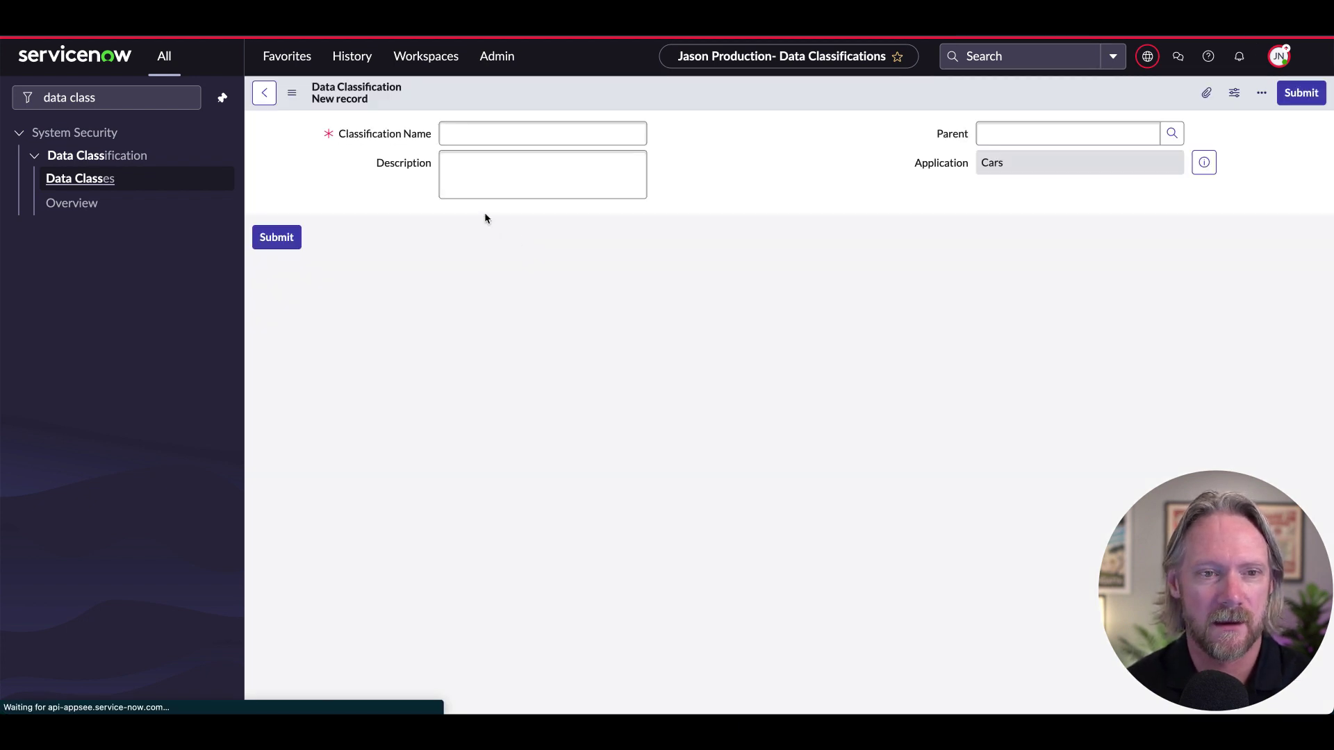
Name the classification 'Security Code', describe it as 'Security codes for vehicles.', and submit
{"action": "left_click", "coordinate": [462, 134]}
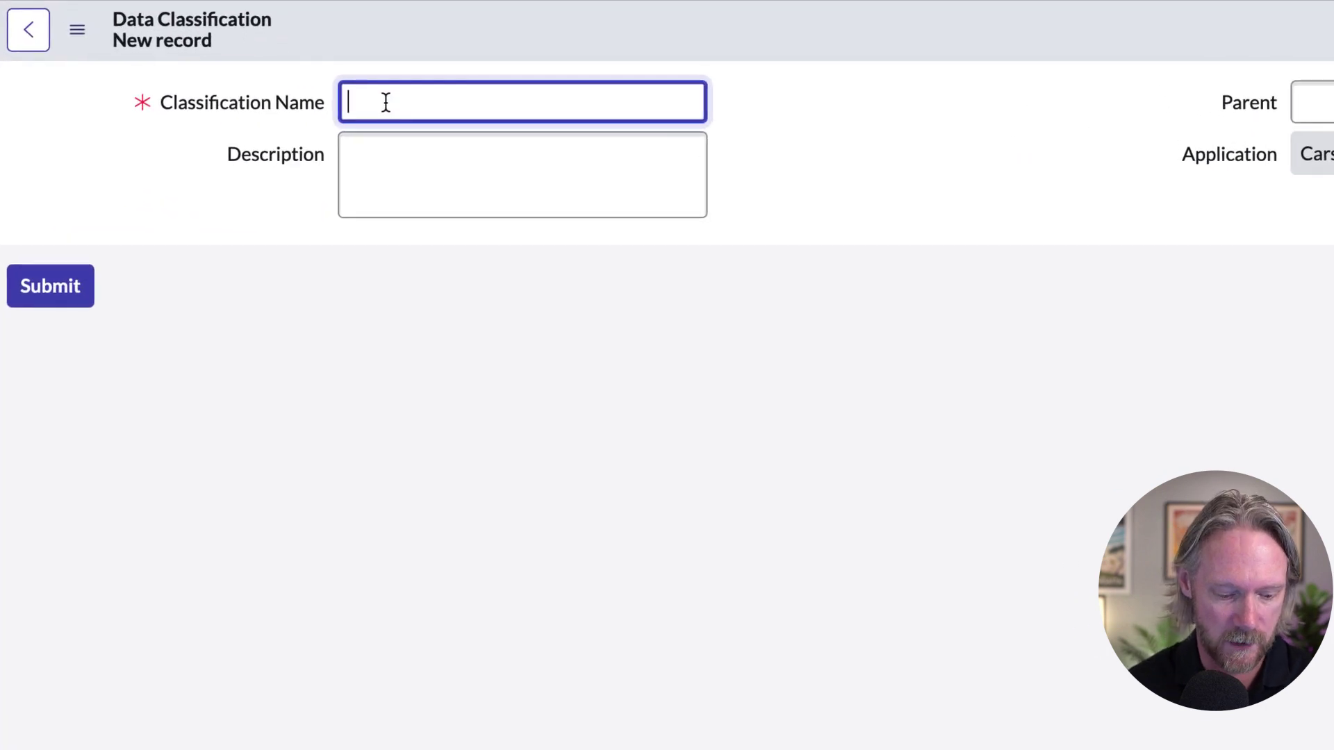
{"action": "type", "text": "Security C"}
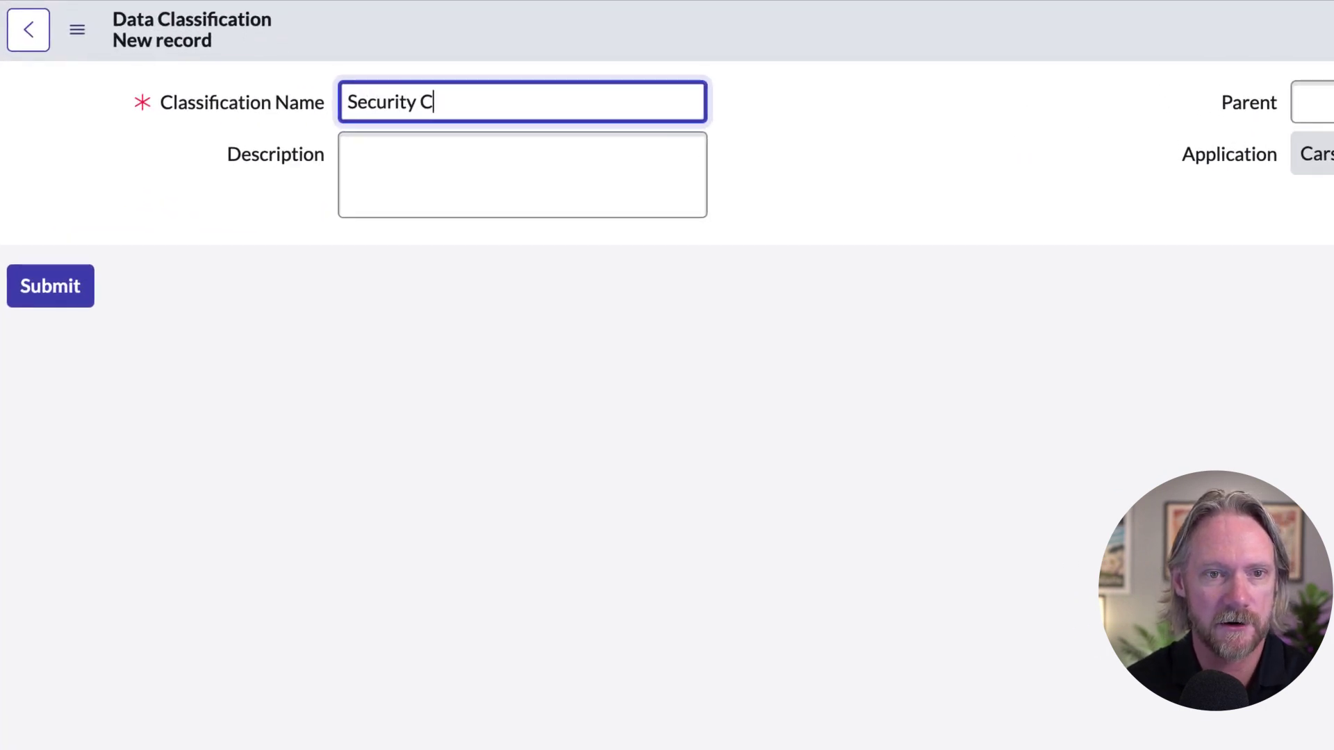
{"action": "type", "text": "odes"}
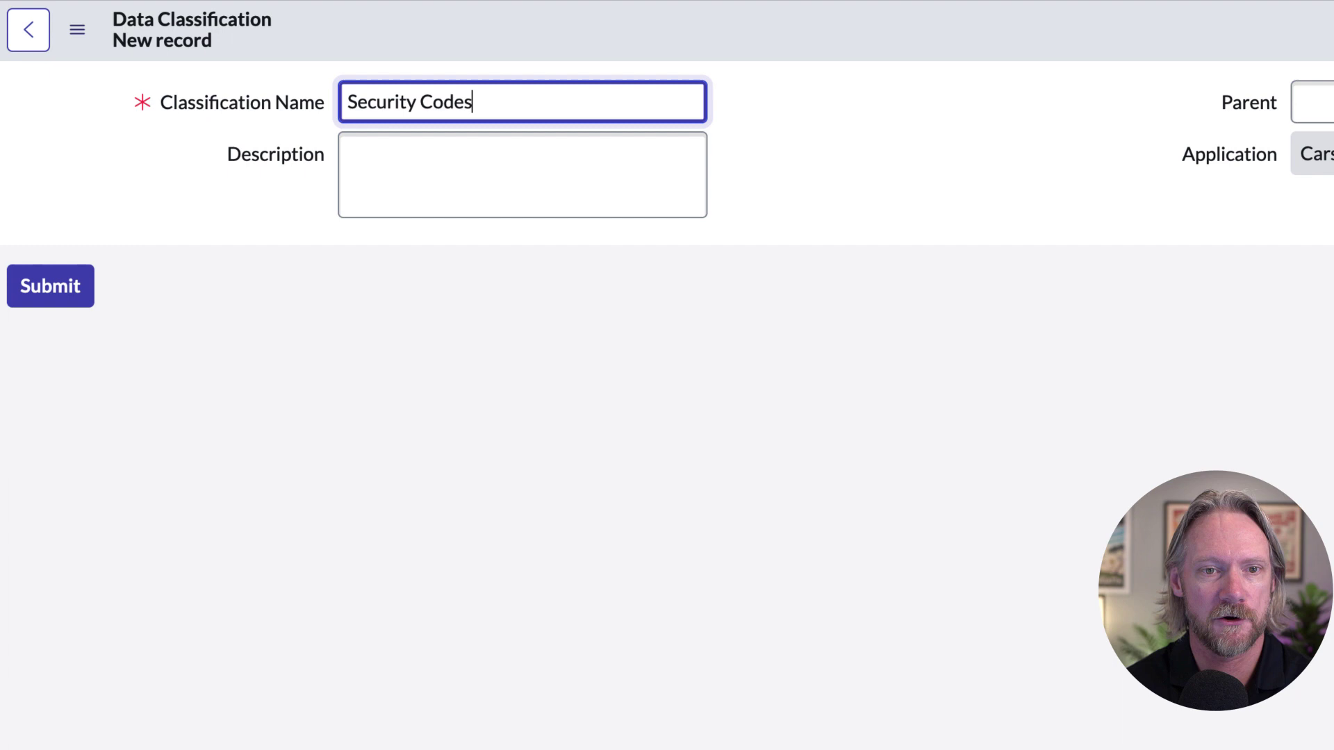
{"action": "key", "text": "BackSpace"}
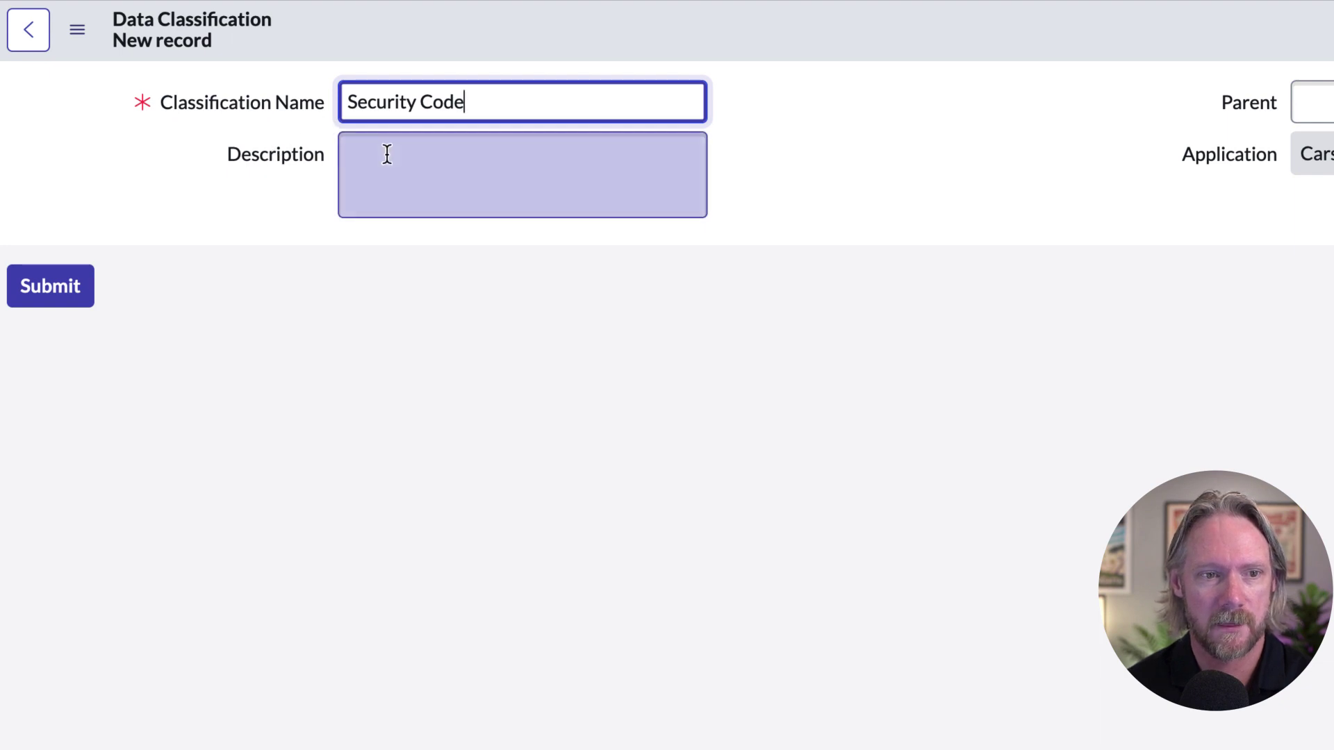
{"action": "left_click", "coordinate": [356, 179]}
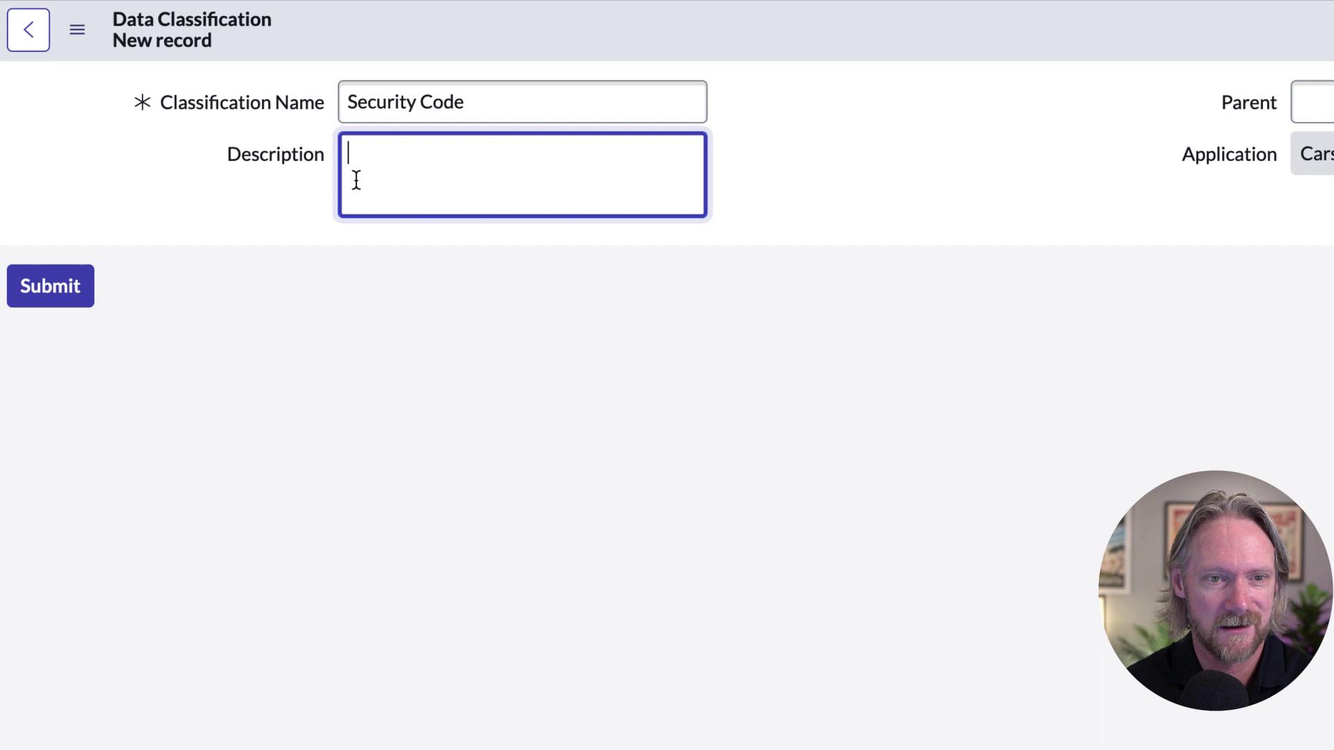
{"action": "type", "text": "Se"}
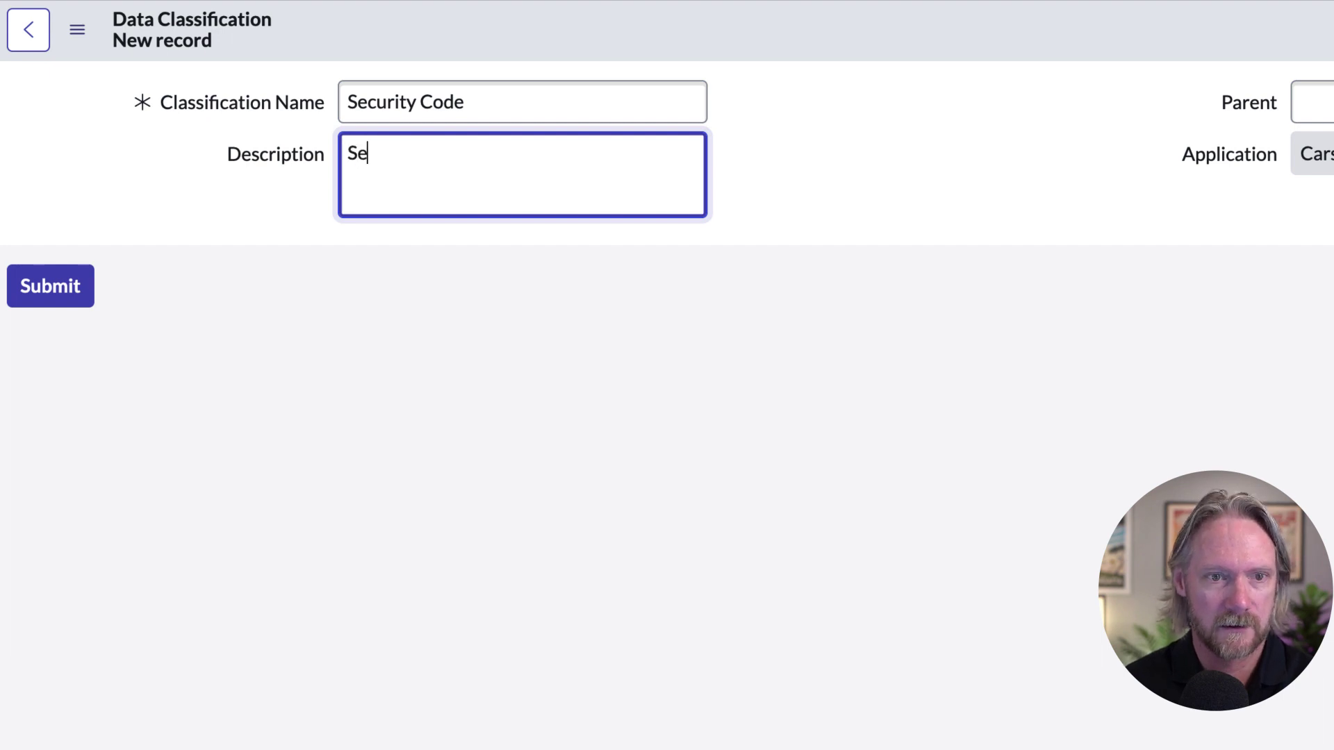
{"action": "type", "text": "curity codes"}
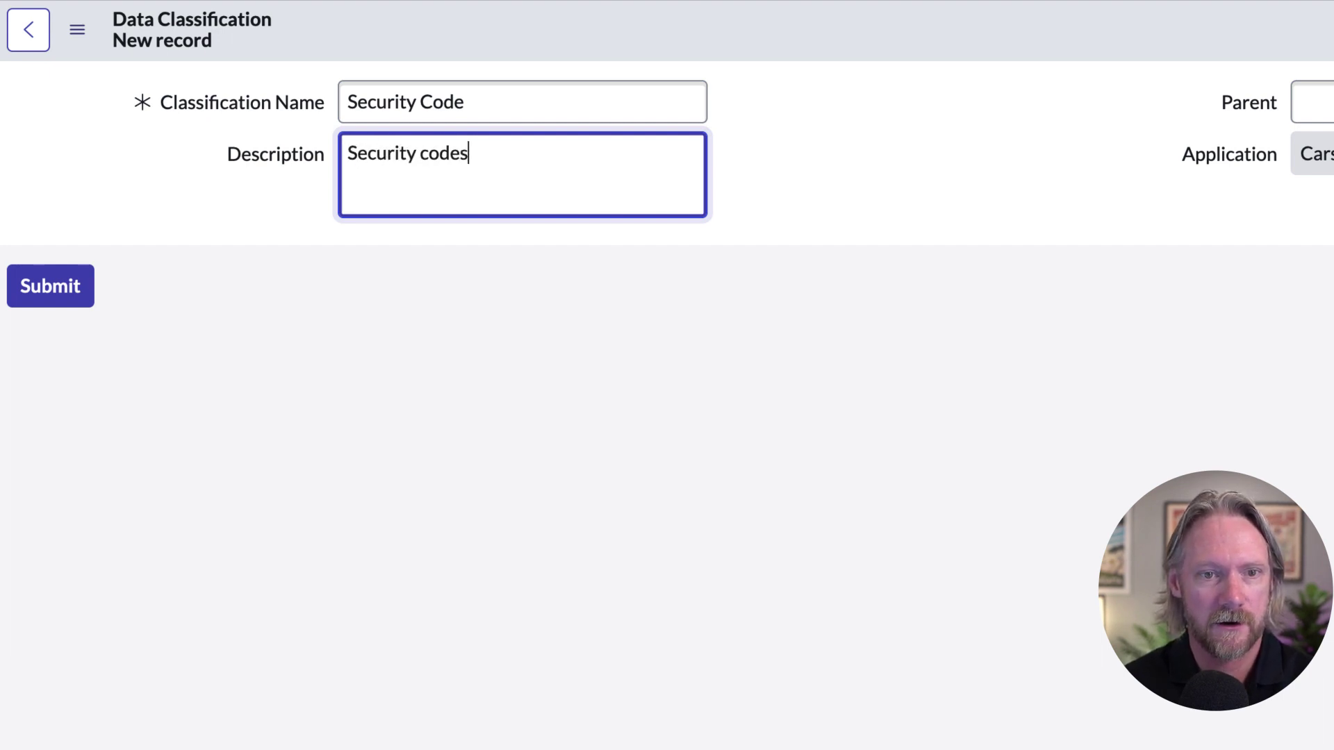
{"action": "type", "text": " for vehicle"}
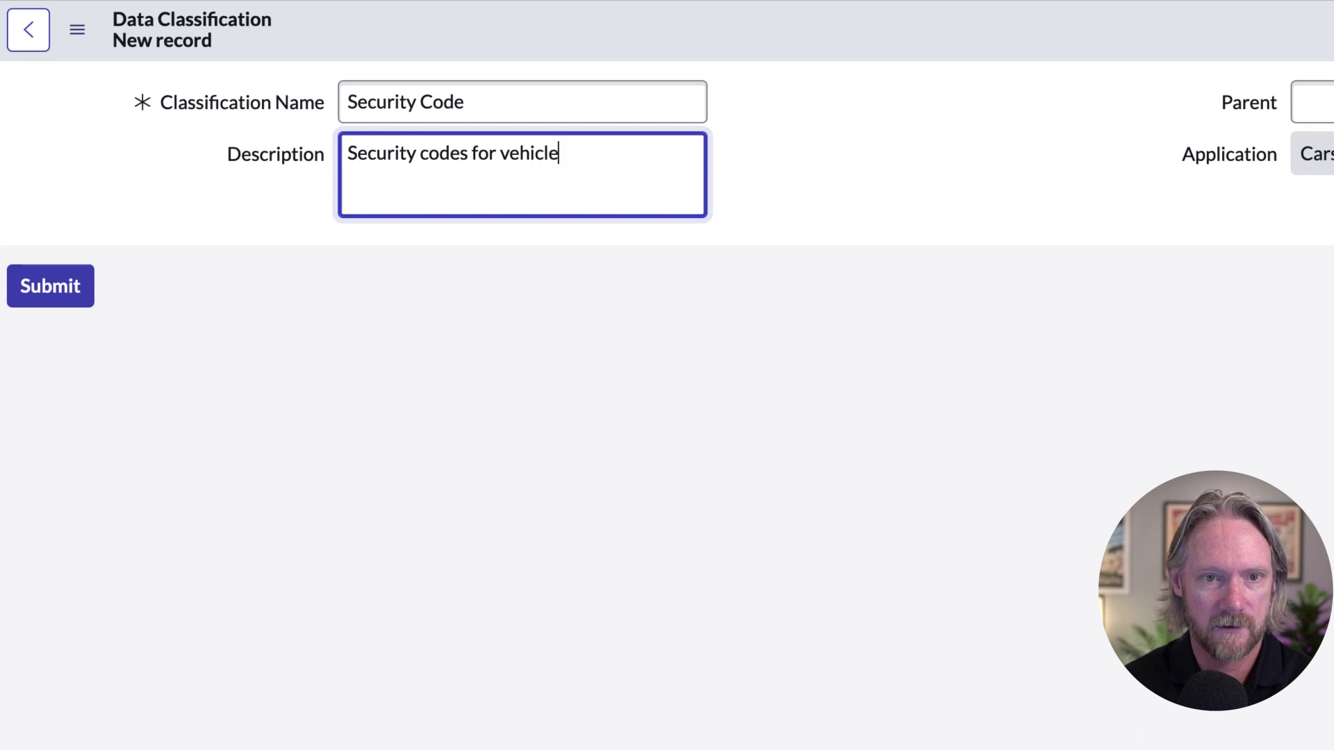
{"action": "type", "text": "s."}
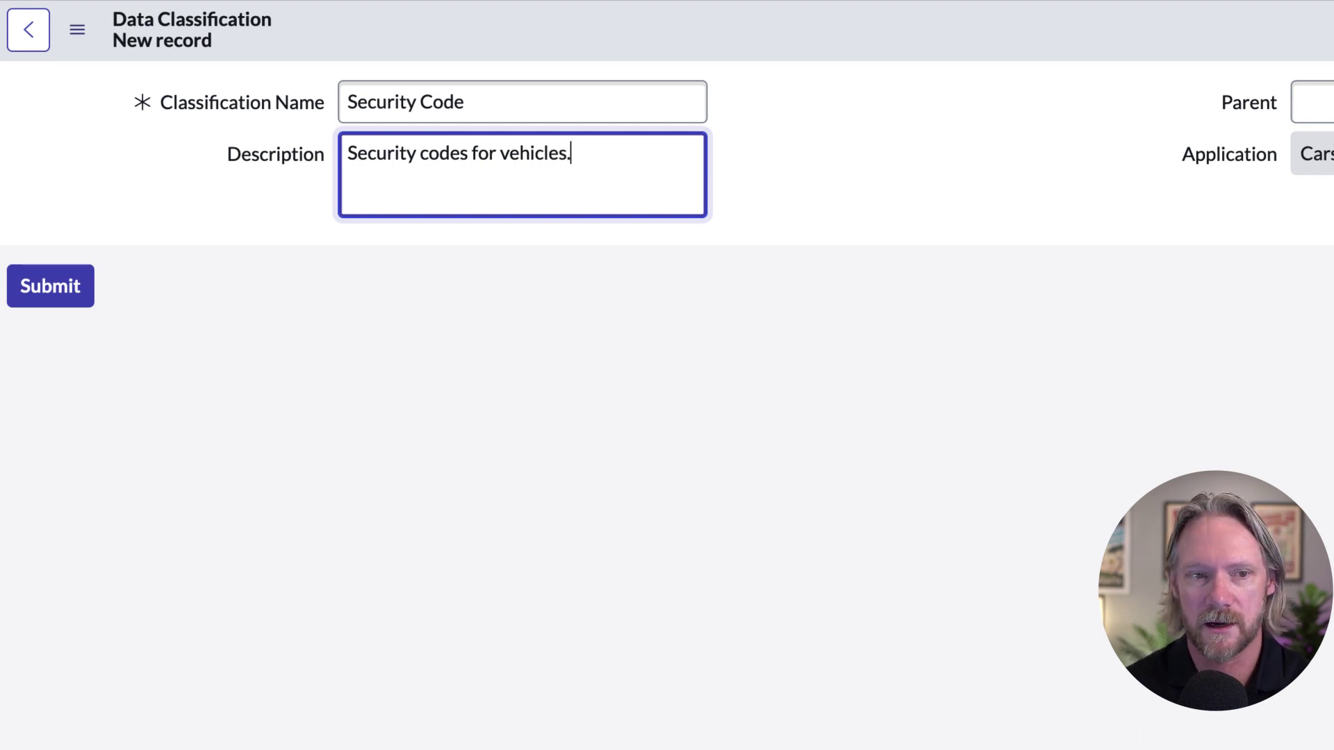
{"action": "left_click", "coordinate": [60, 286]}
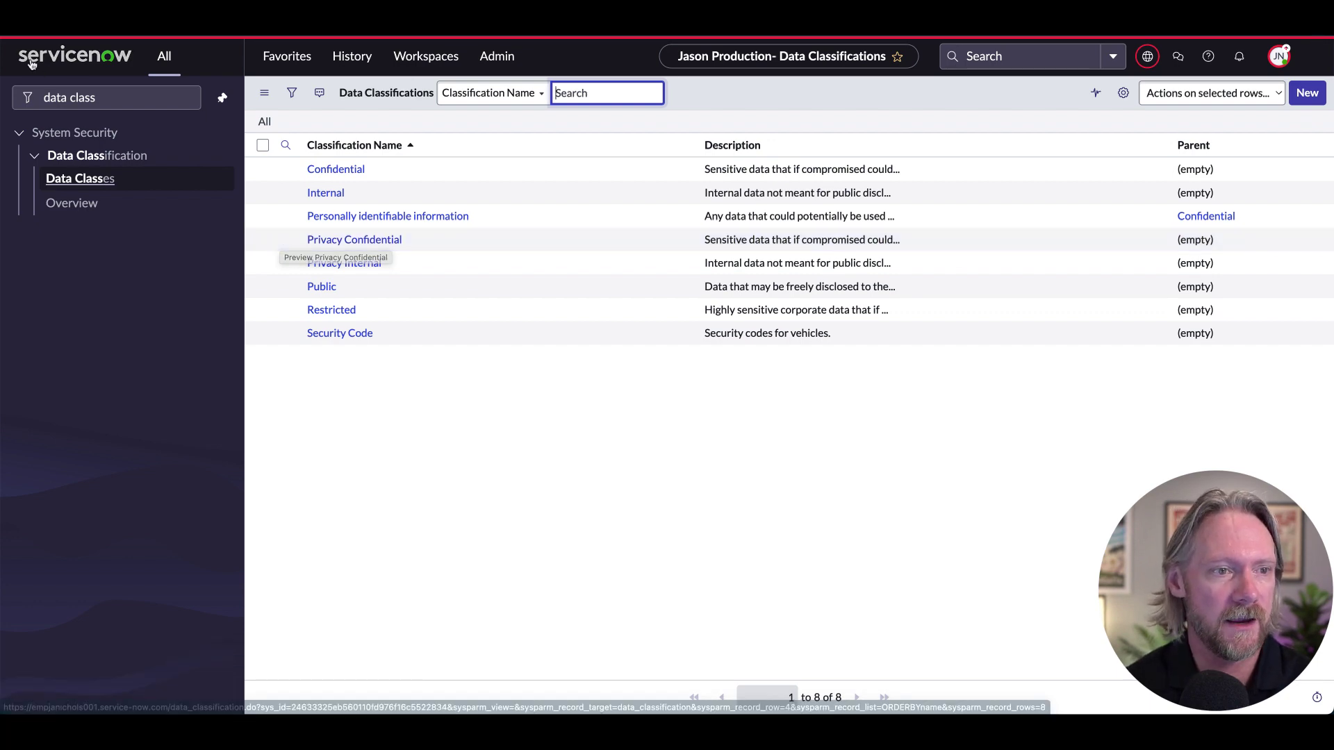
Open sys_dictionary.list, filter column names by 'pin', and select the x_snc_cars_1_cars PIN entry
{"action": "left_click", "coordinate": [66, 90]}
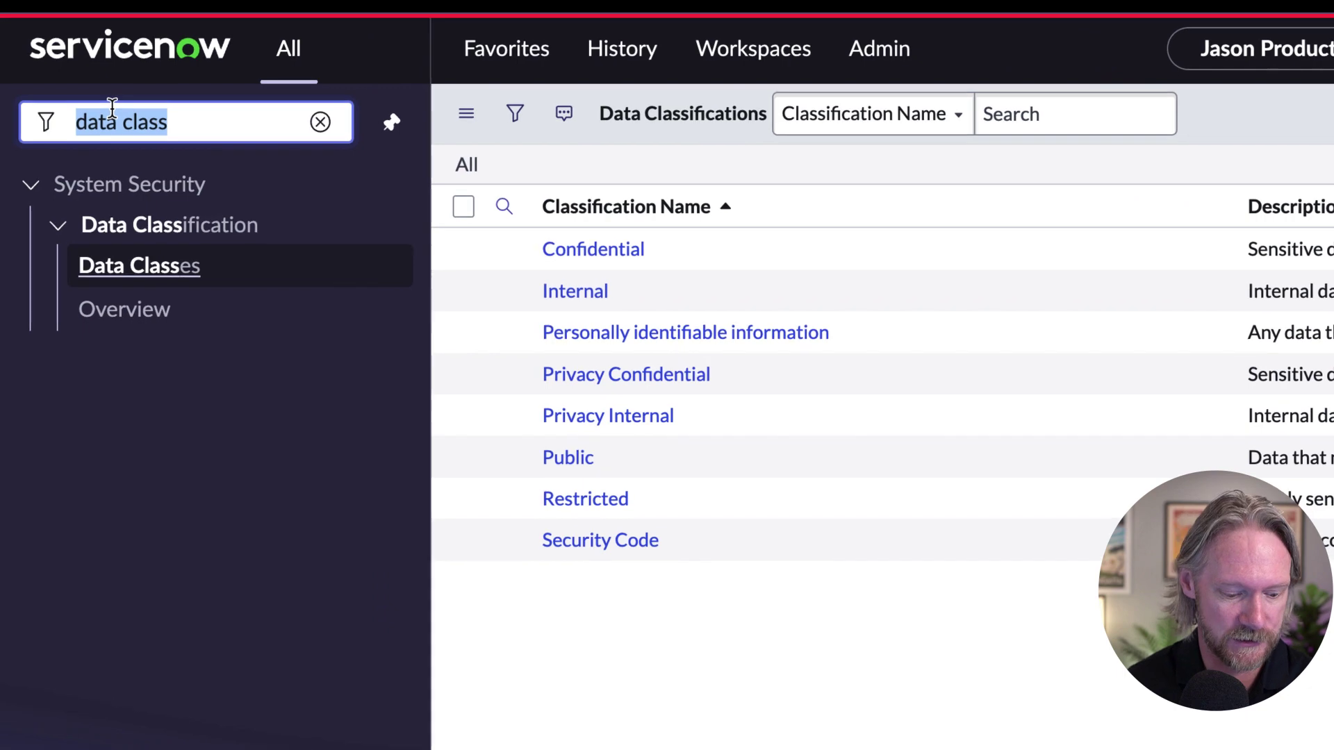
{"action": "type", "text": "sys"}
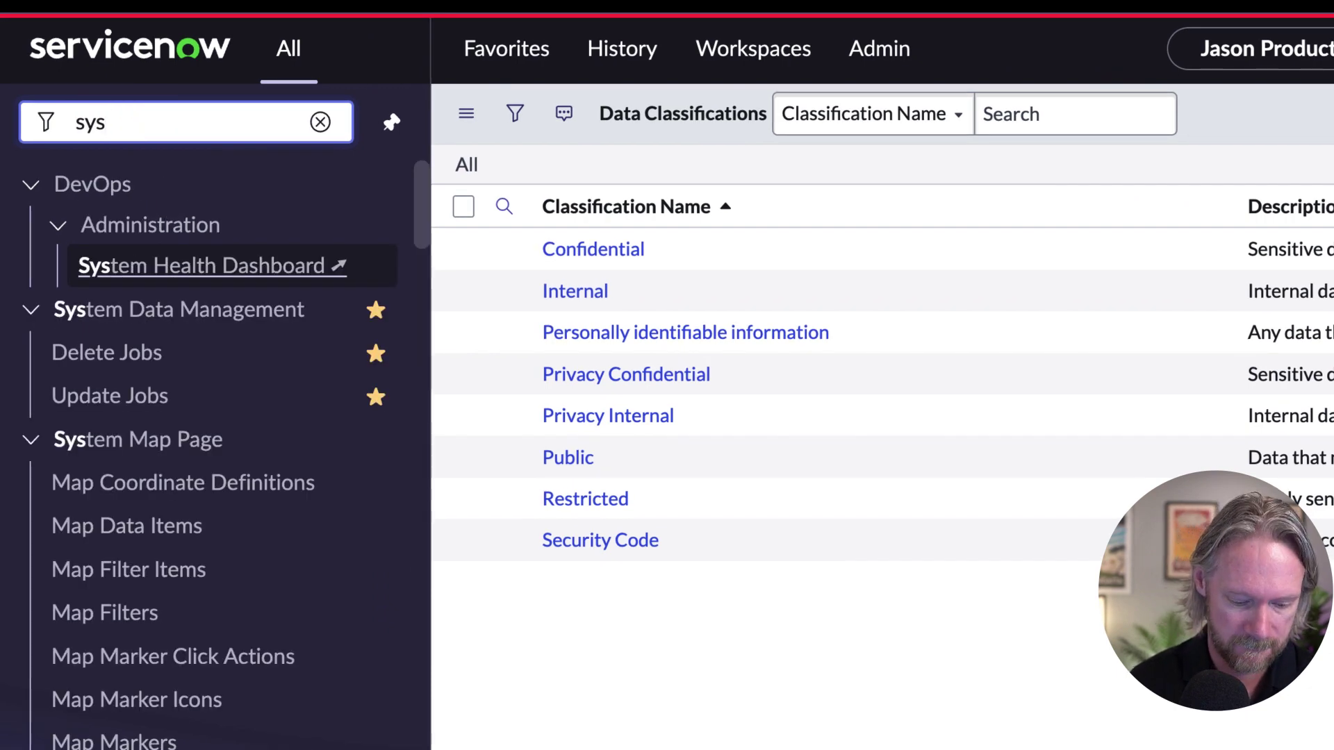
{"action": "type", "text": "_dictionary.list"}
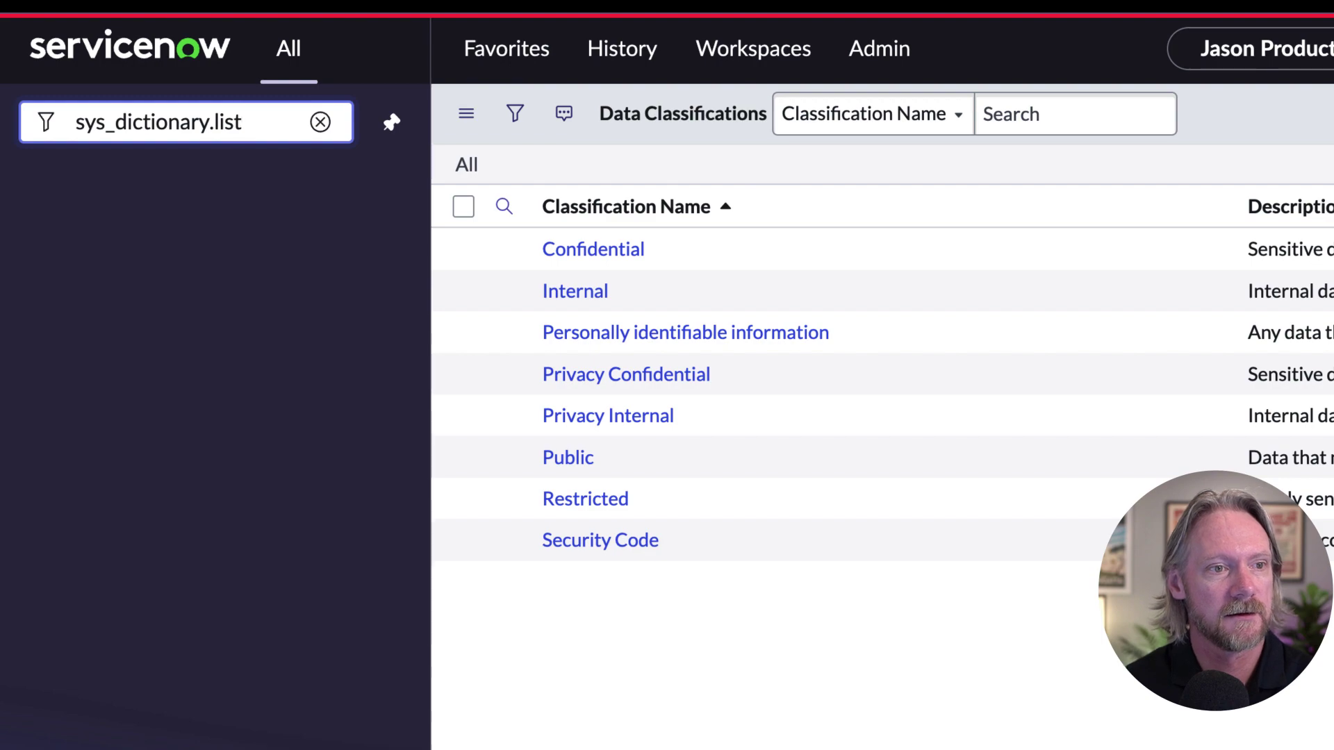
{"action": "key", "text": "Return"}
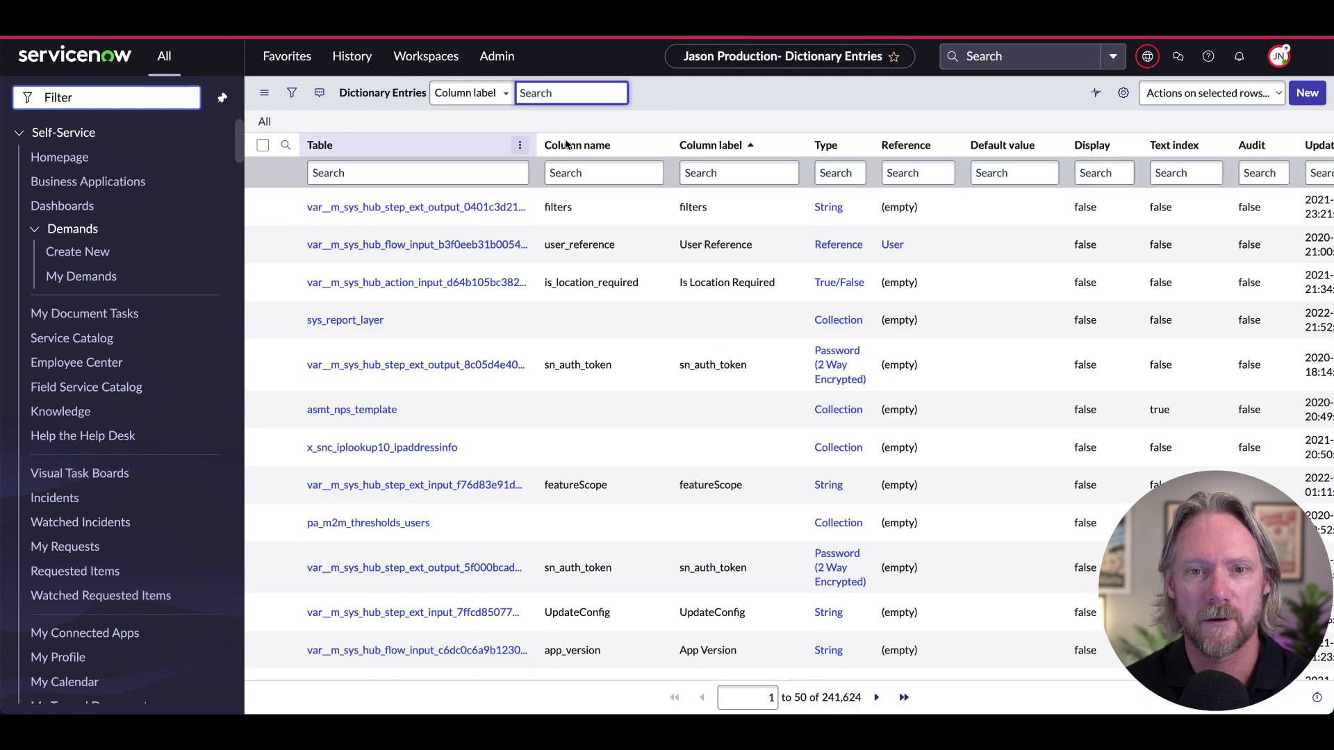
{"action": "left_click", "coordinate": [614, 174]}
{"action": "type", "text": "pin"}
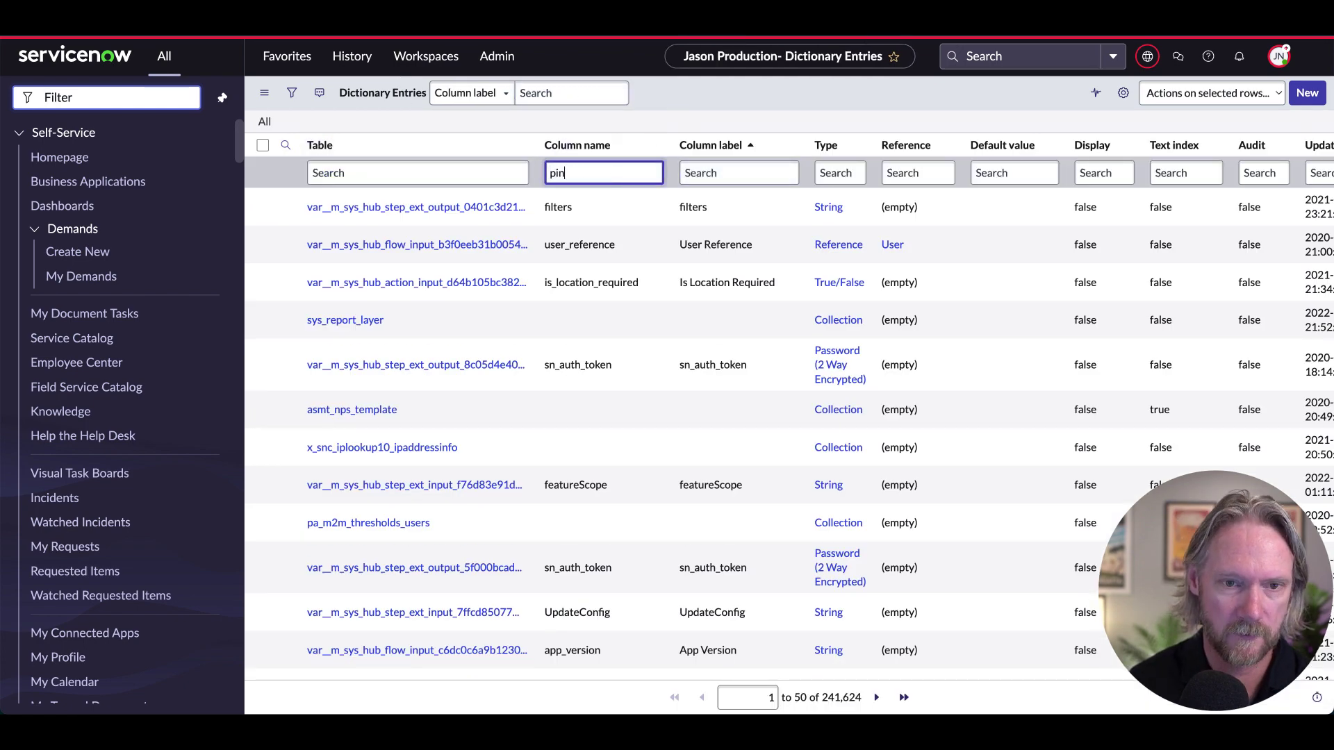
{"action": "key", "text": "Return"}
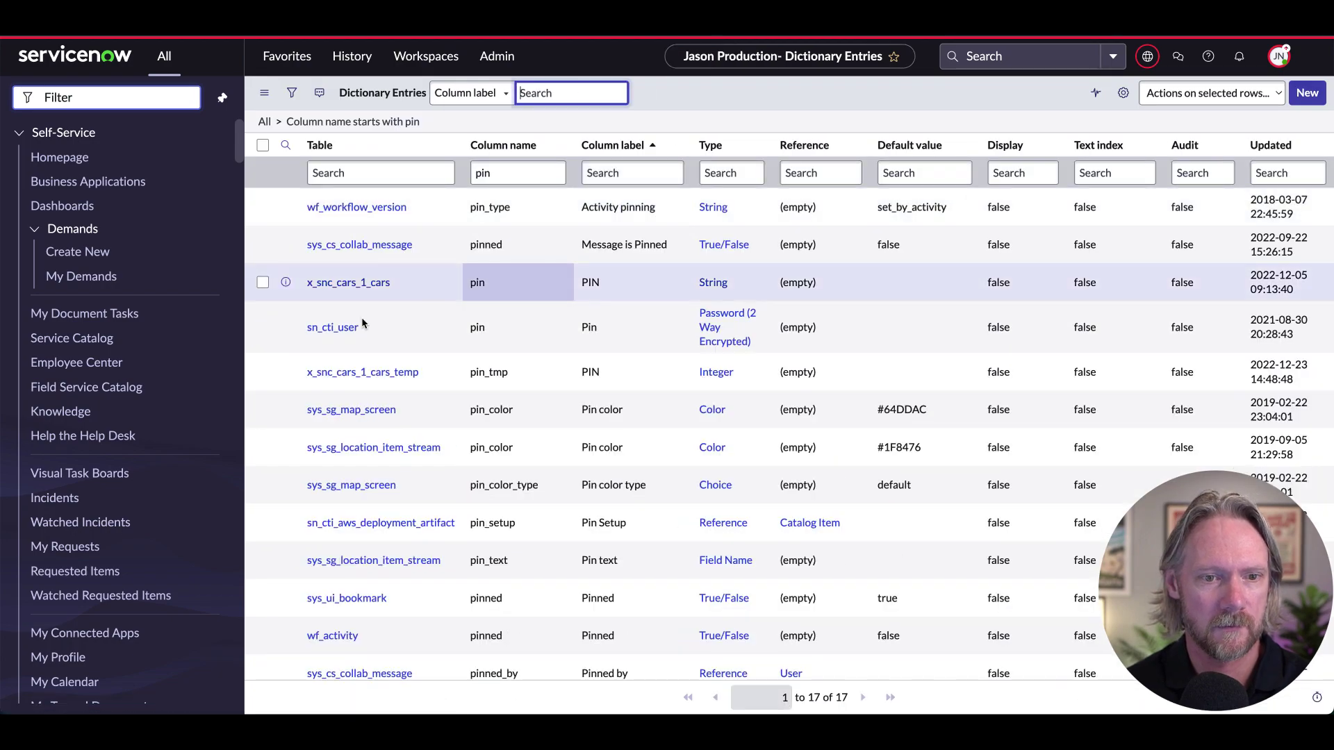
{"action": "left_click", "coordinate": [263, 283]}
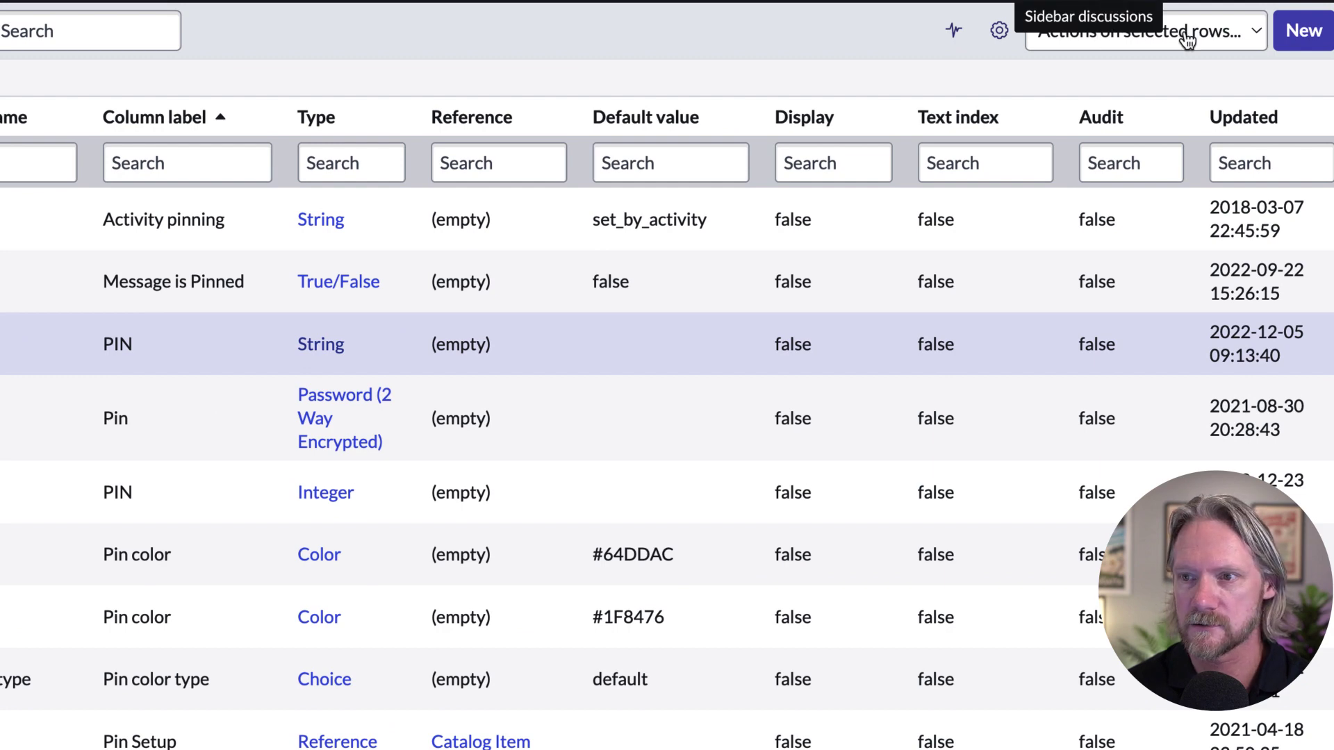
Classify the selected PIN column under the Security Code data class
{"action": "left_click", "coordinate": [1229, 35]}
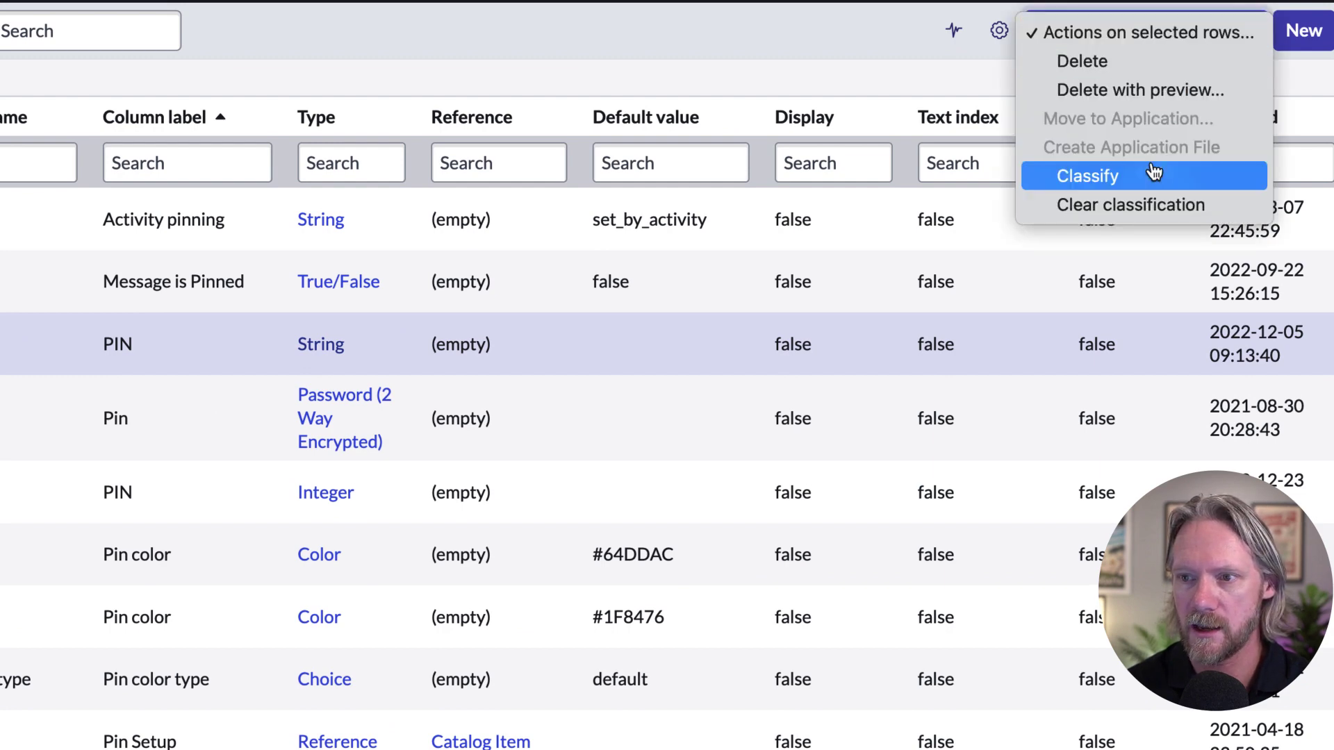
{"action": "left_click", "coordinate": [1135, 182]}
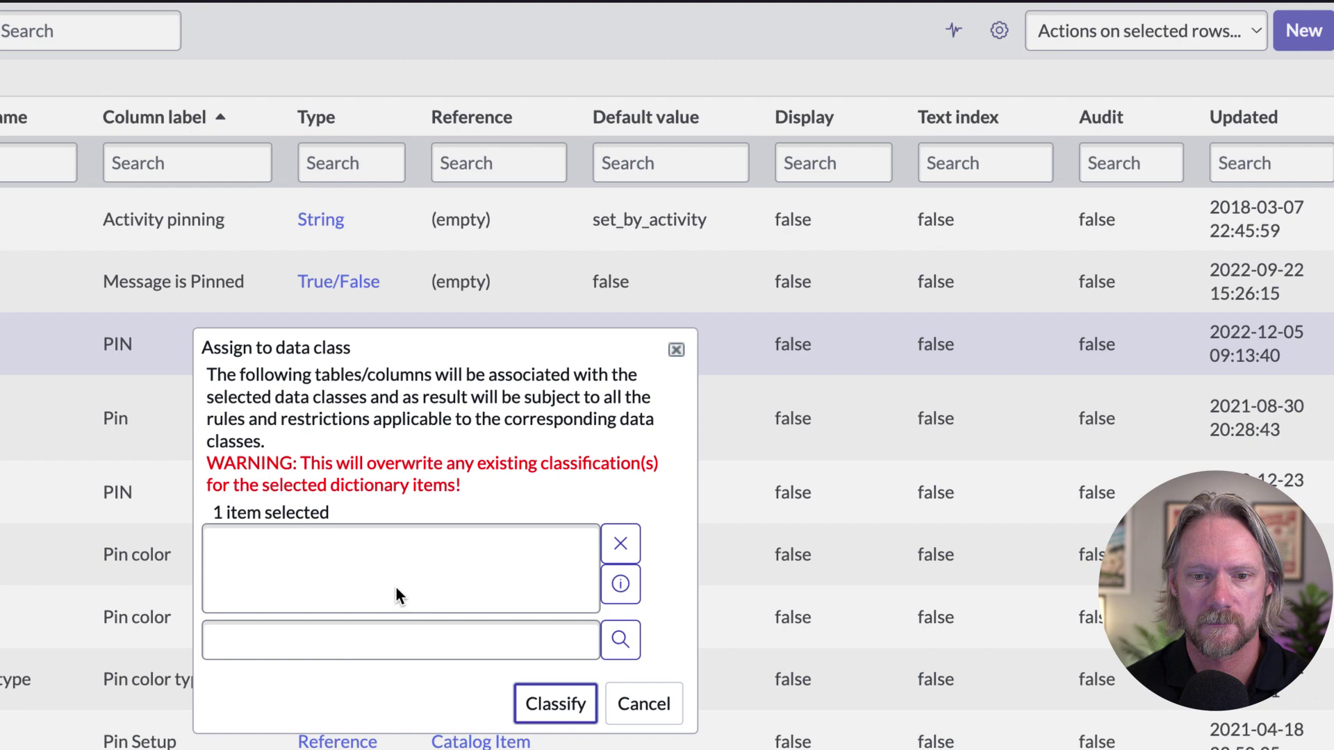
{"action": "left_click", "coordinate": [313, 642]}
{"action": "type", "text": "secu"}
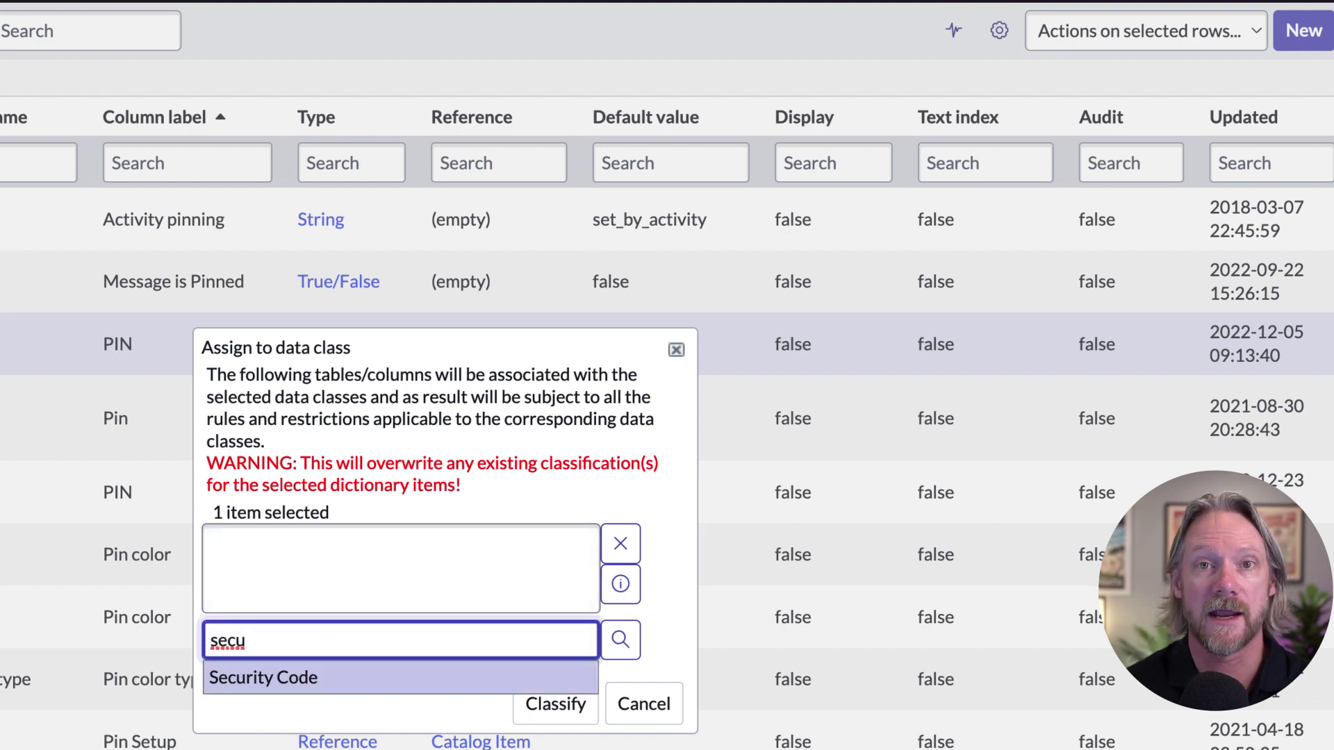
{"action": "left_click", "coordinate": [289, 681]}
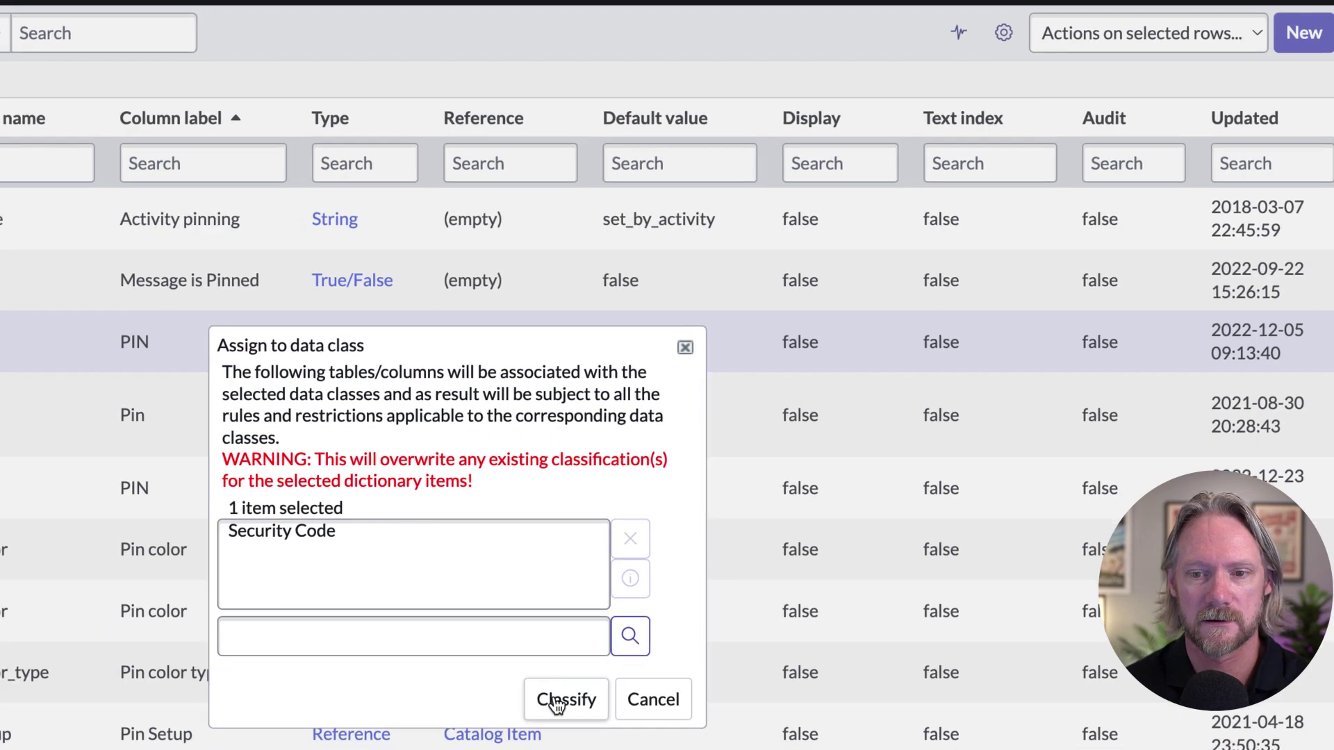
{"action": "left_click", "coordinate": [548, 707]}
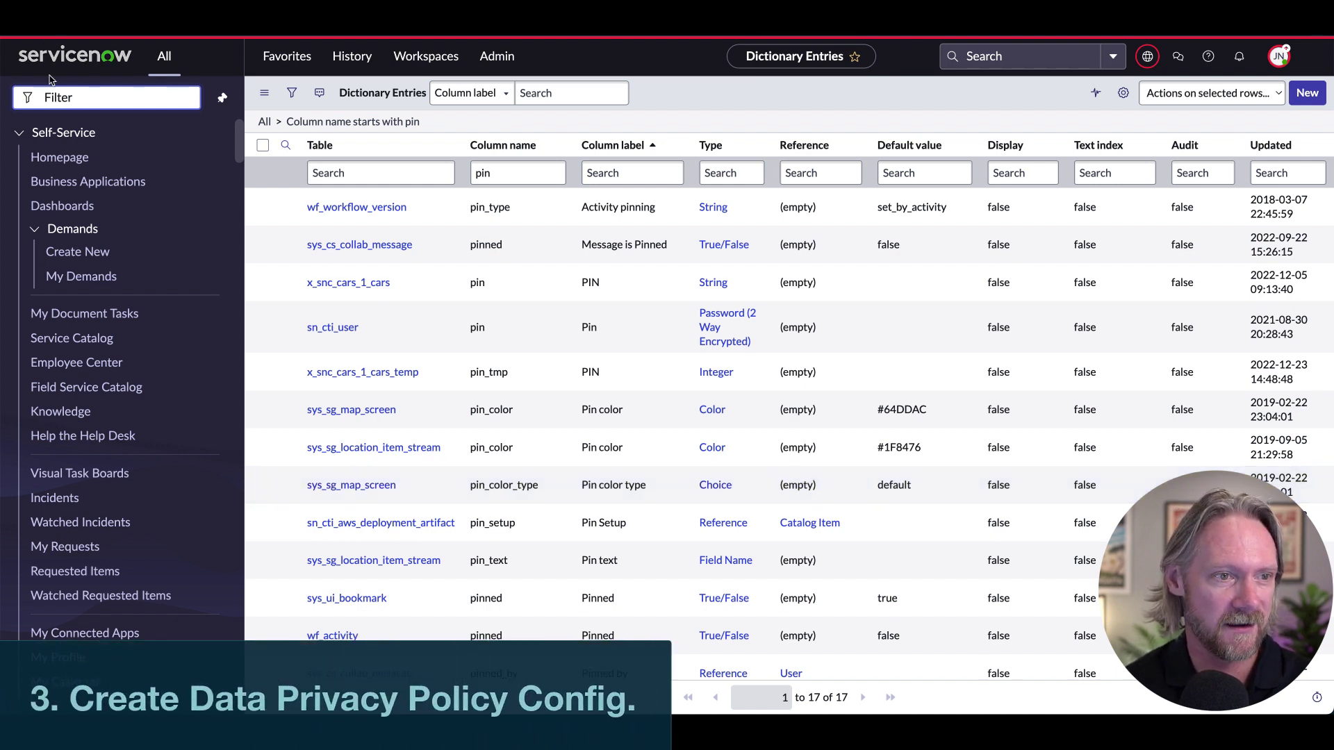
Filter the navigator for 'data pri', then review the elevatable roles and cancel without changes
{"action": "type", "text": "da"}
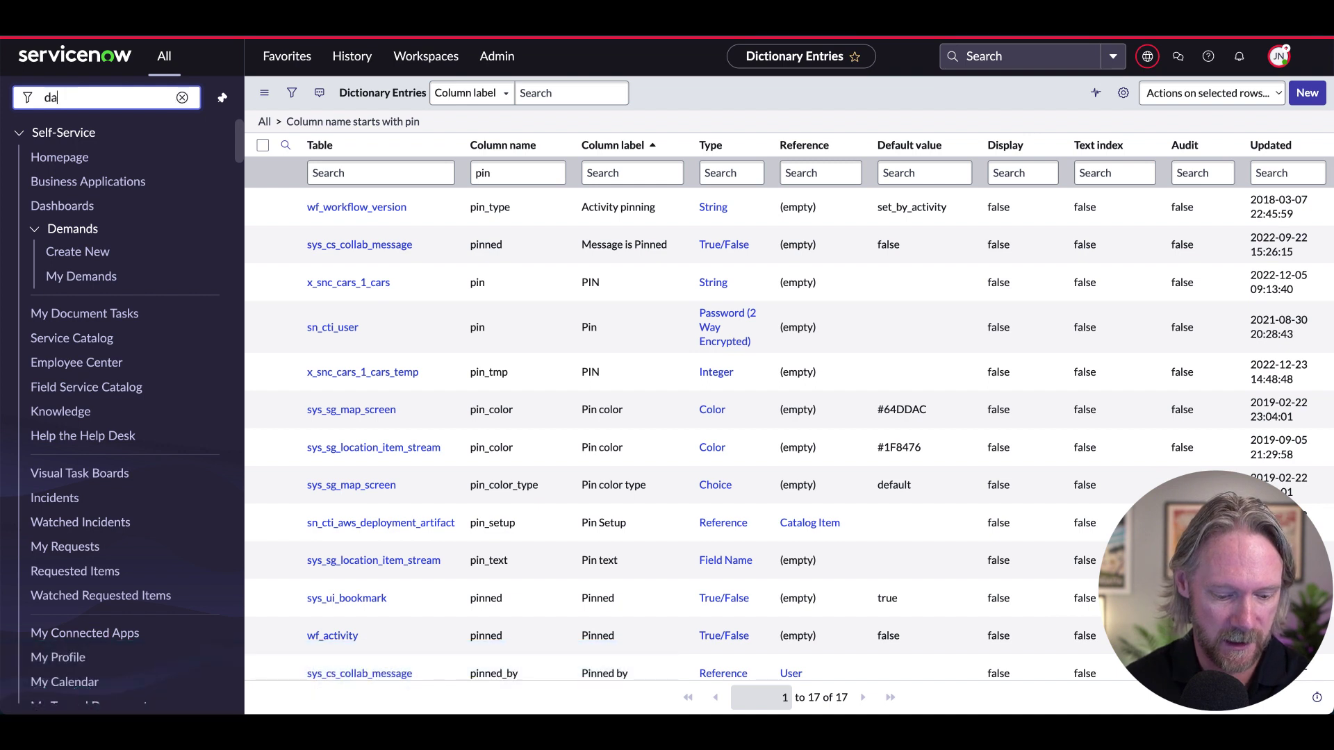
{"action": "type", "text": "ta pri"}
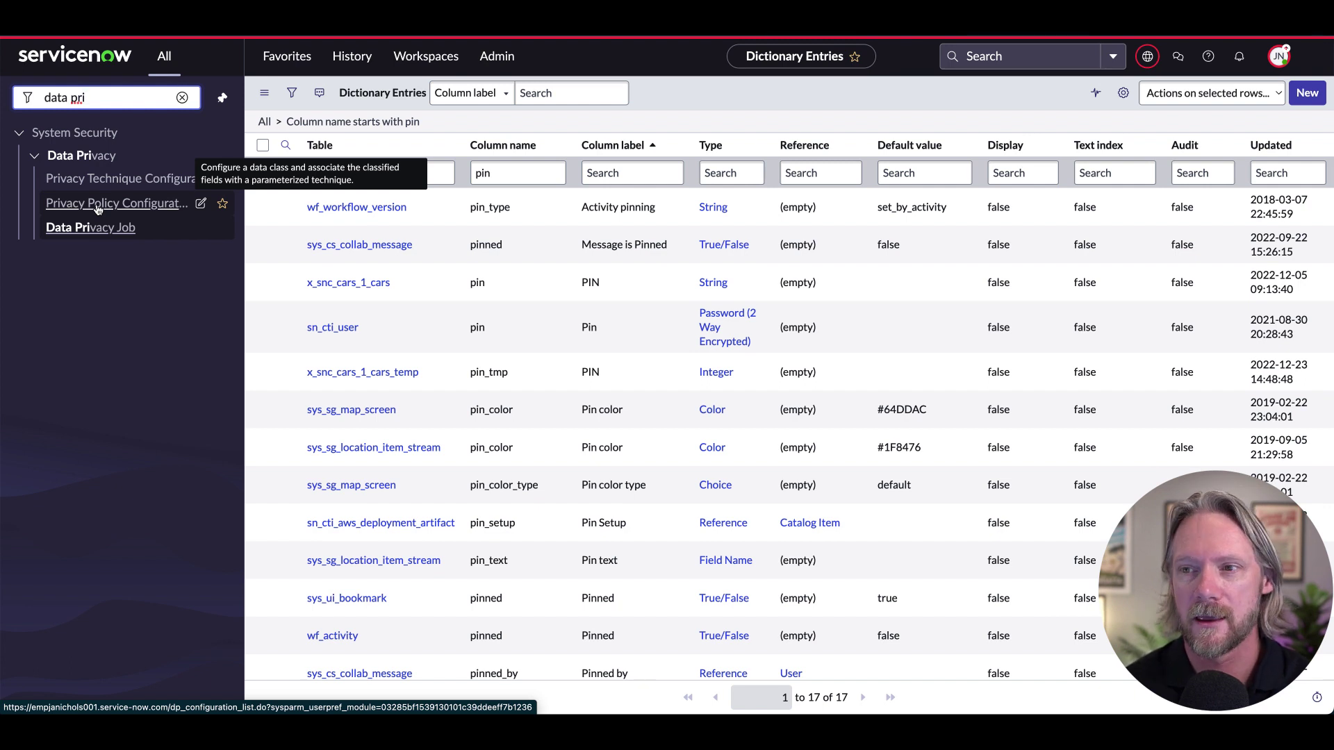
{"action": "left_click", "coordinate": [1278, 57]}
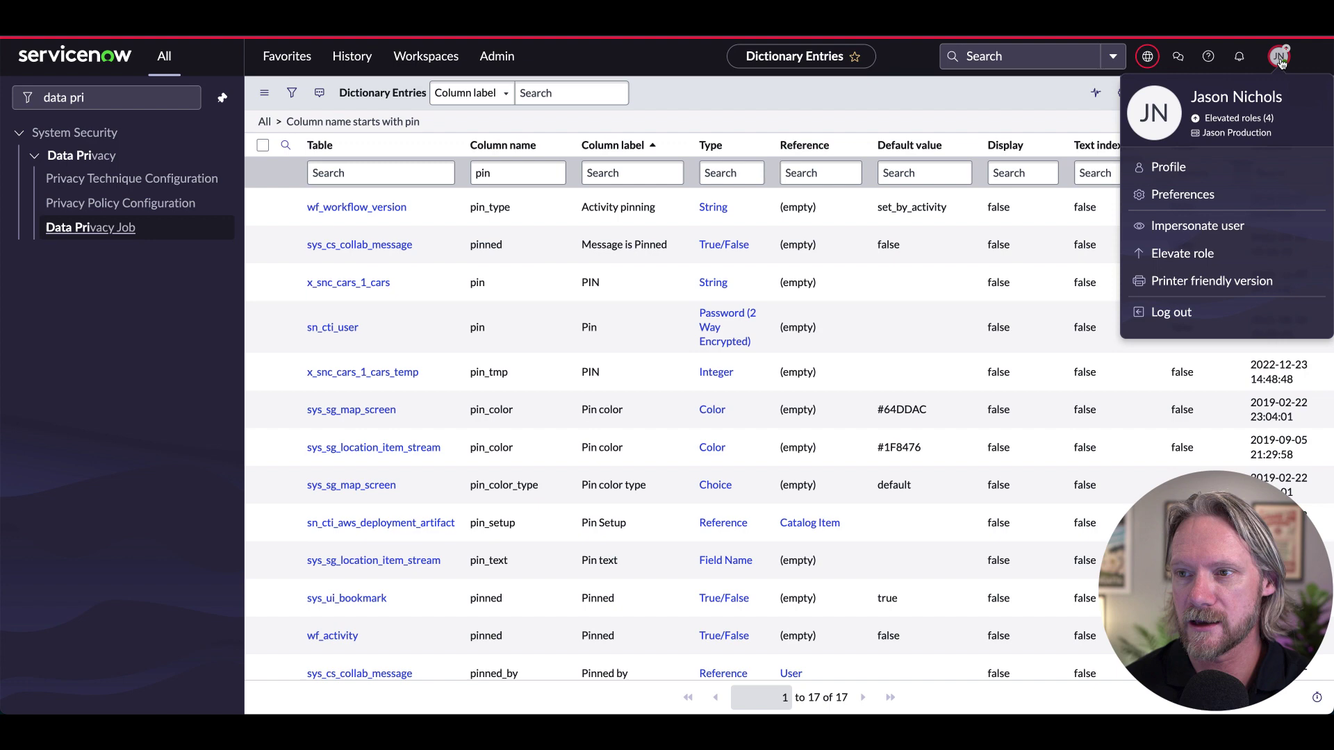
{"action": "left_click", "coordinate": [1187, 254]}
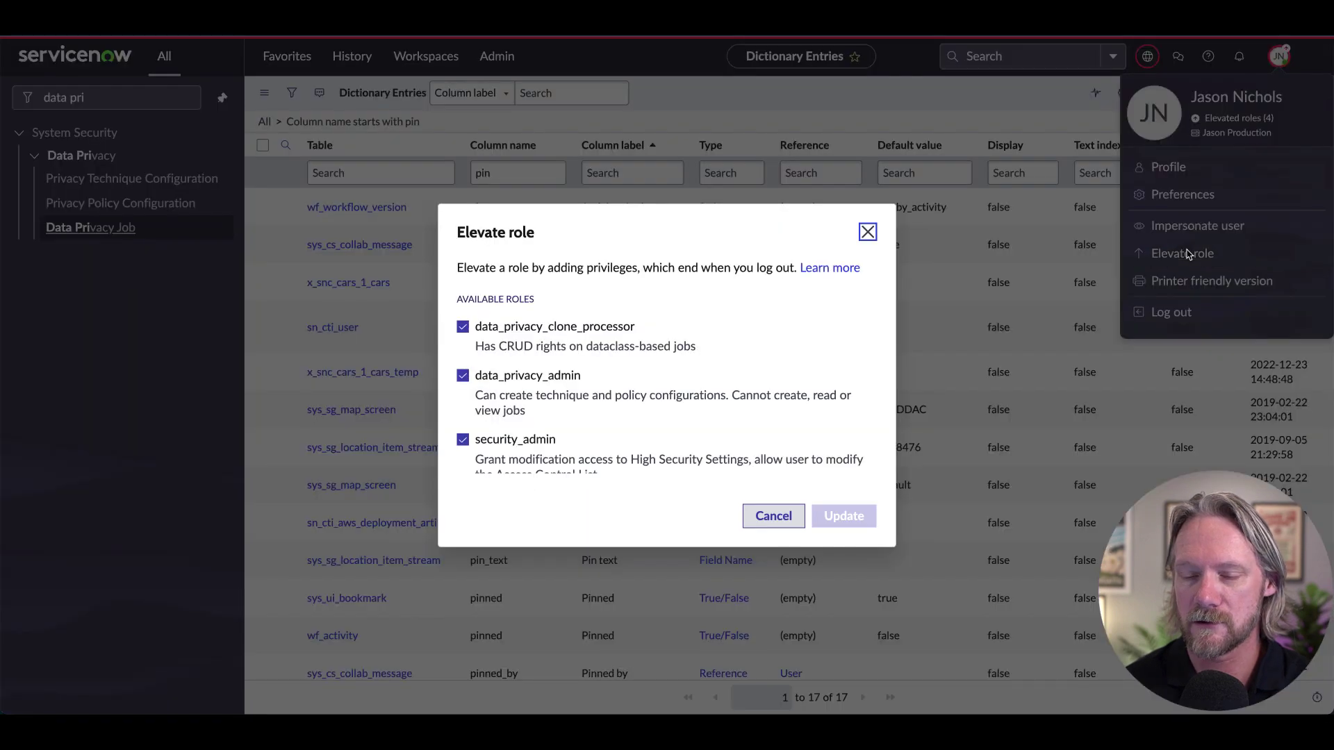
{"action": "scroll", "coordinate": [591, 363], "scroll_direction": "down", "scroll_amount": 2}
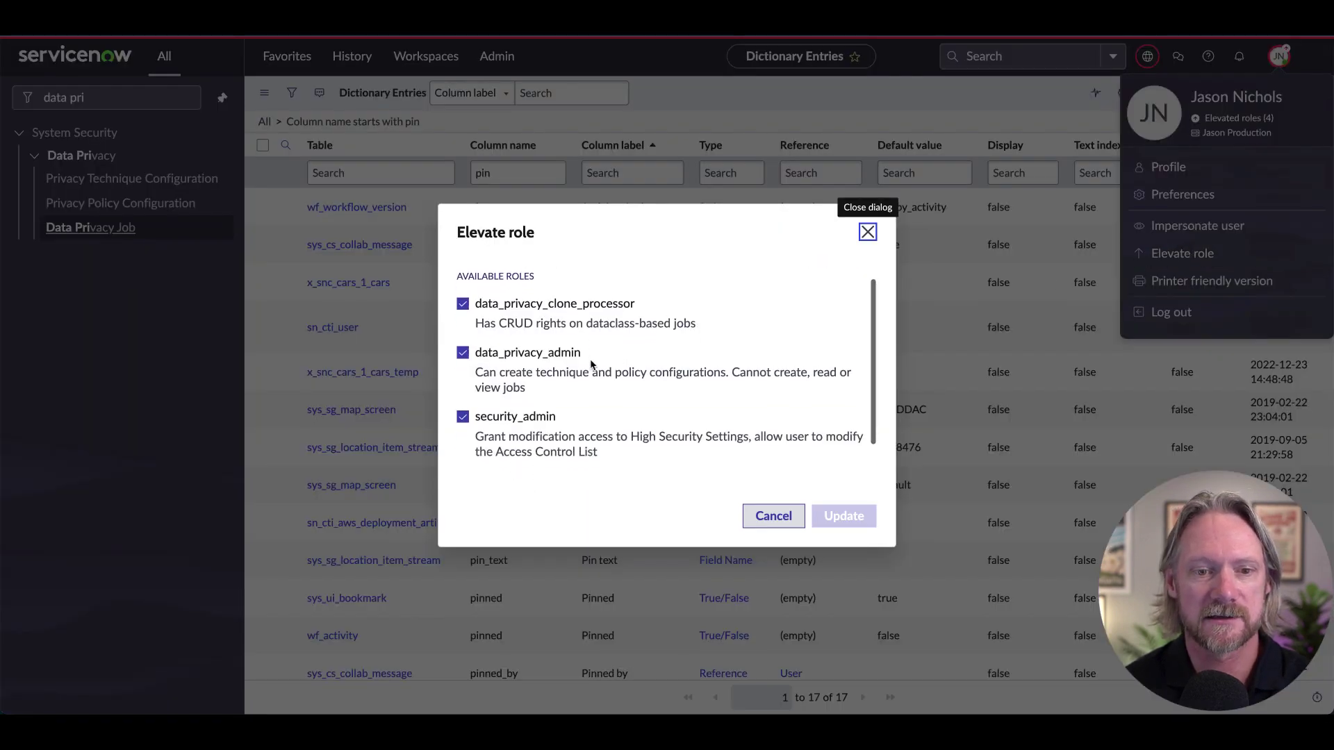
{"action": "scroll", "coordinate": [591, 362], "scroll_direction": "down", "scroll_amount": 2}
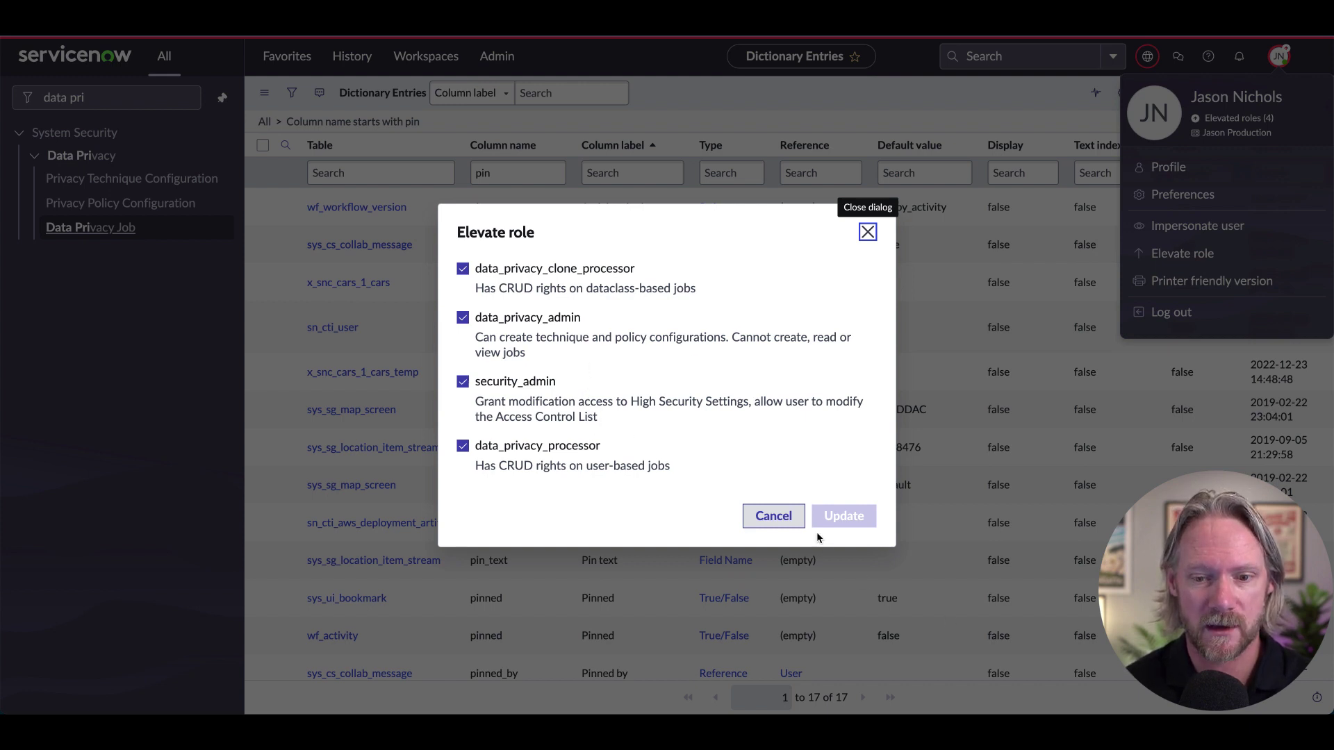
{"action": "left_click", "coordinate": [782, 521]}
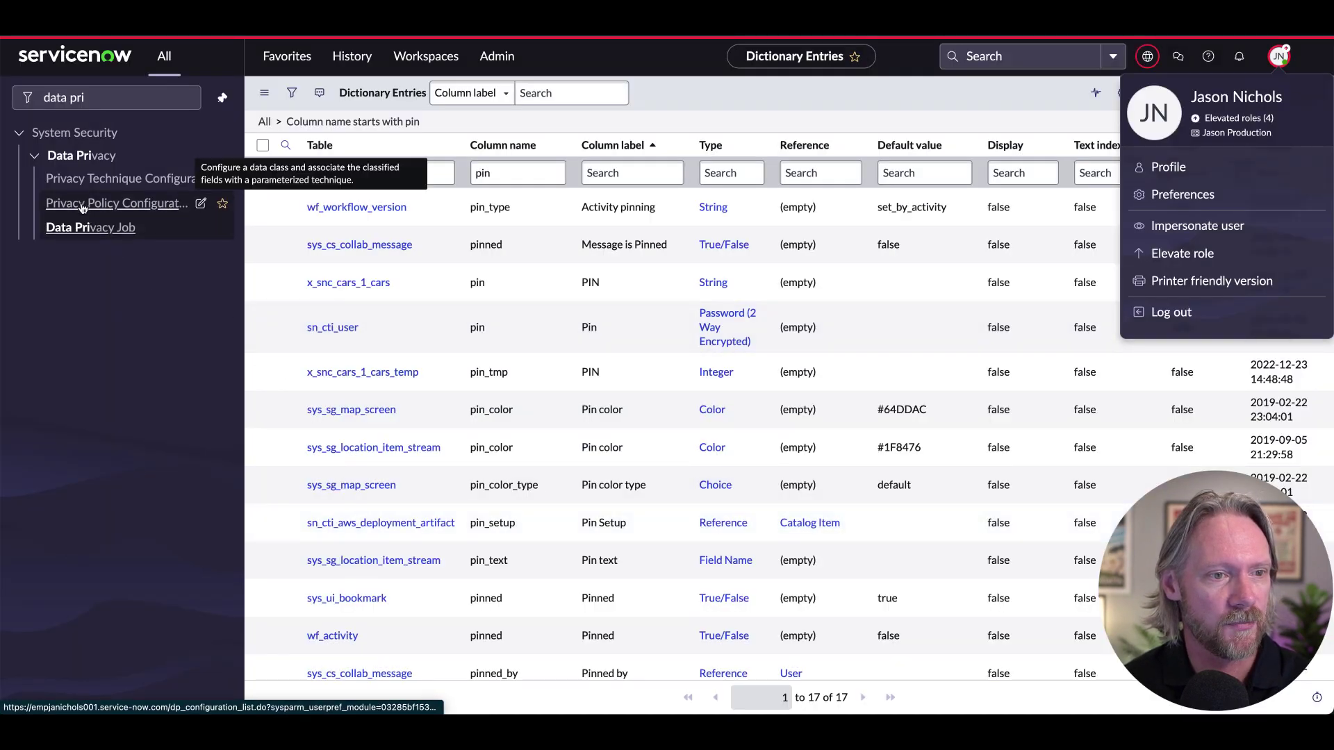
Create a privacy policy configuration 'Cars PIN' with data class Security Code and submit it
{"action": "left_click", "coordinate": [82, 208]}
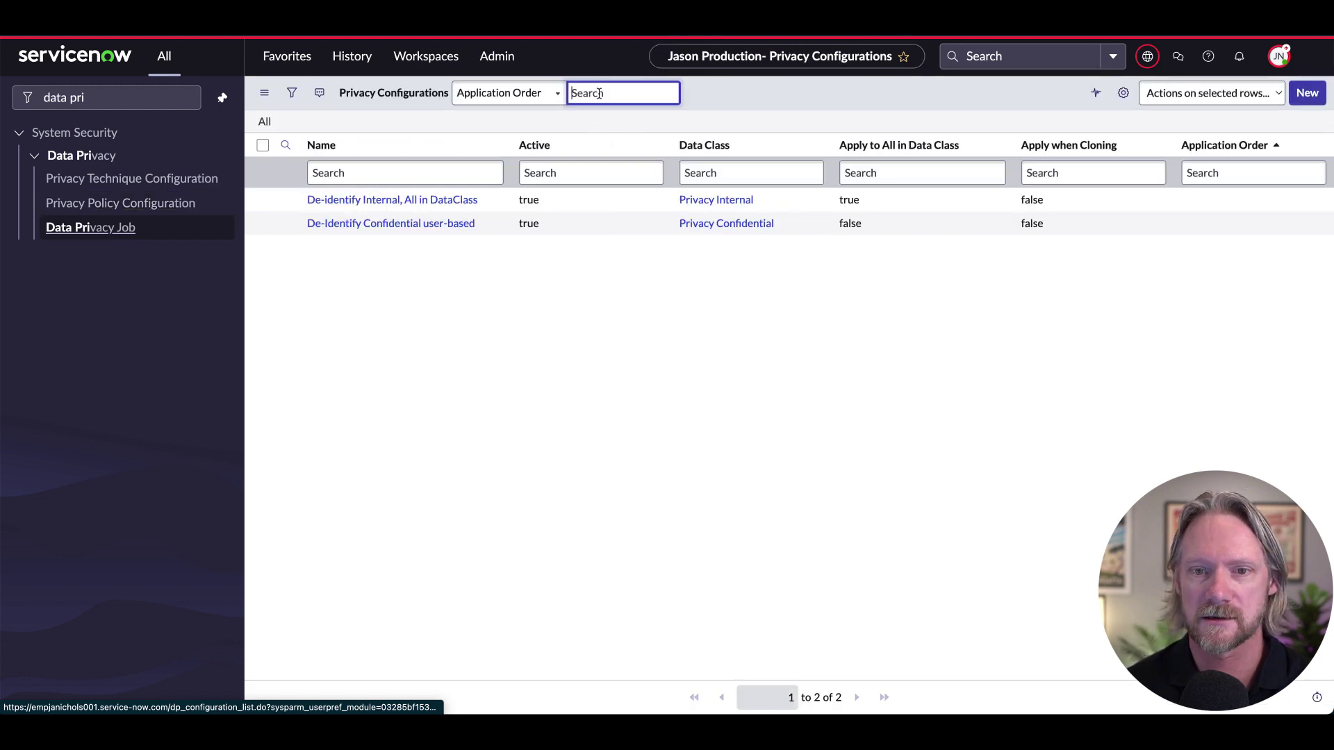
{"action": "left_click", "coordinate": [1305, 93]}
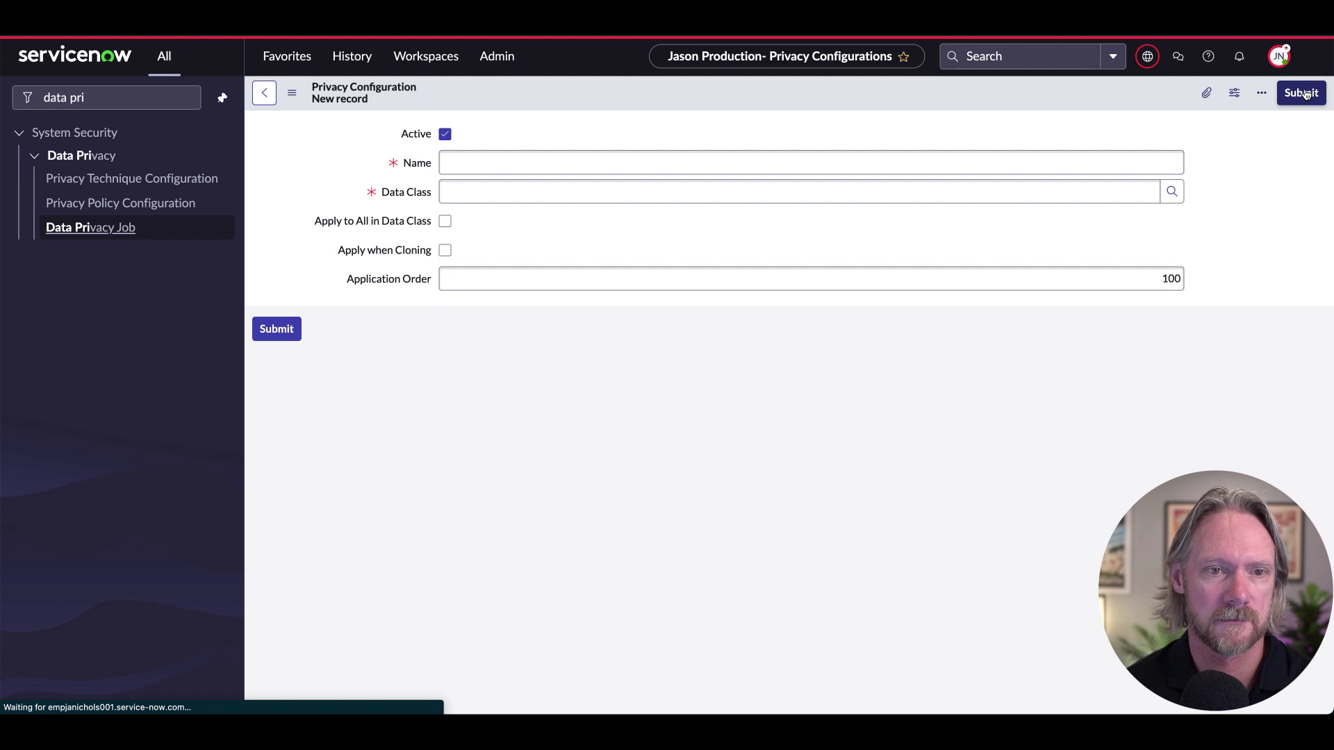
{"action": "left_click", "coordinate": [588, 165]}
{"action": "type", "text": "Cars"}
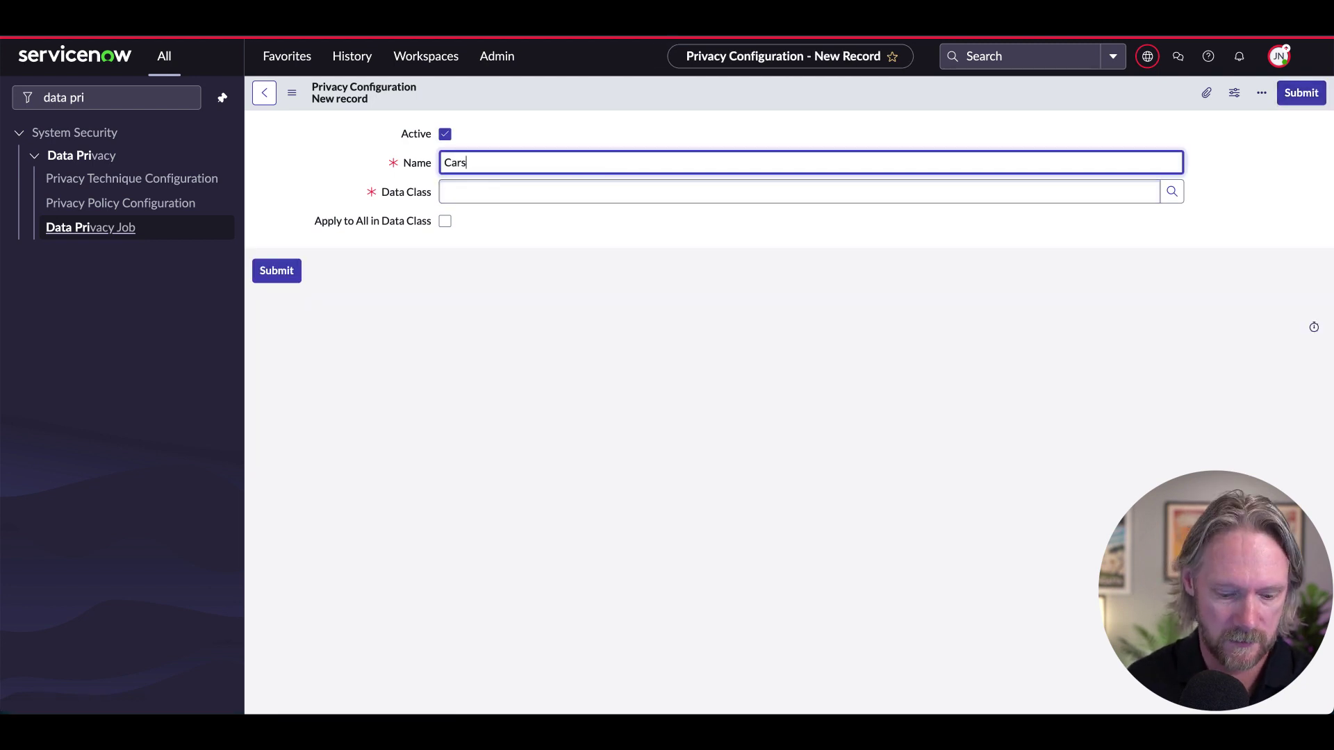
{"action": "type", "text": " PIN"}
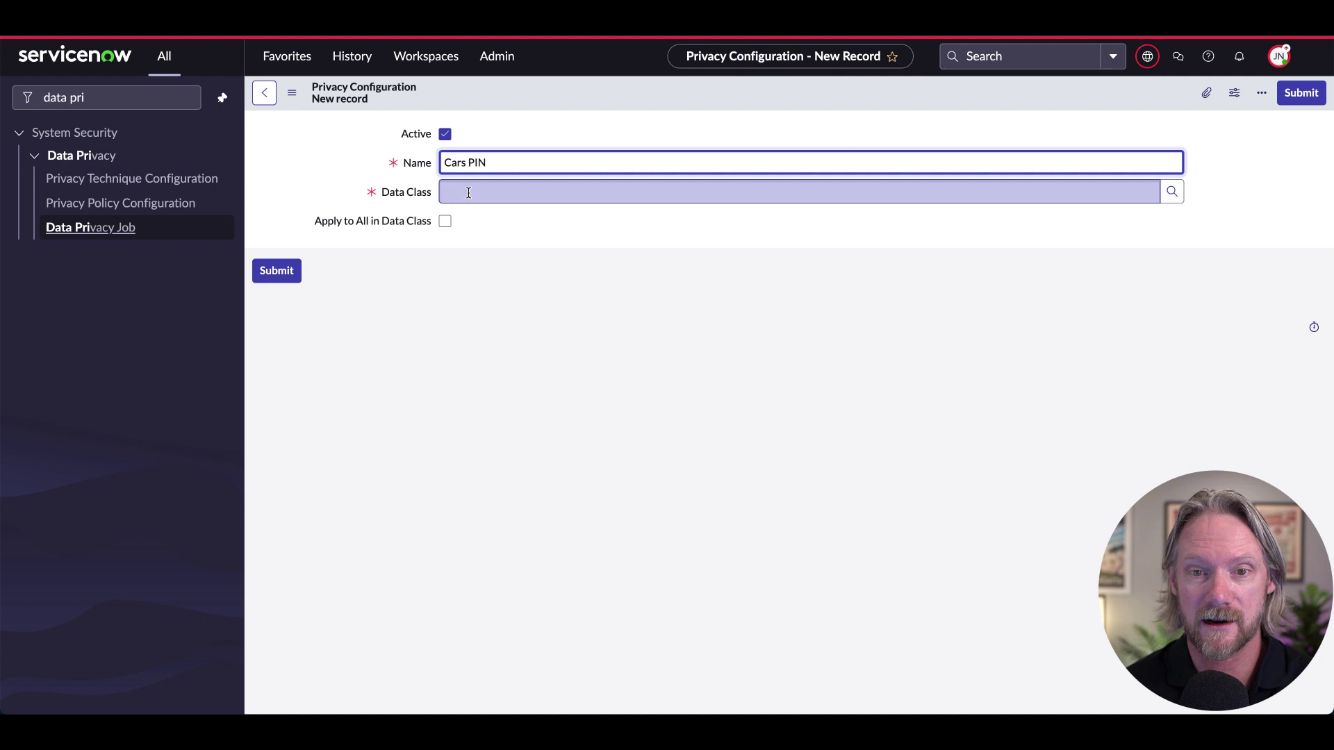
{"action": "left_click", "coordinate": [758, 192]}
{"action": "type", "text": "sec"}
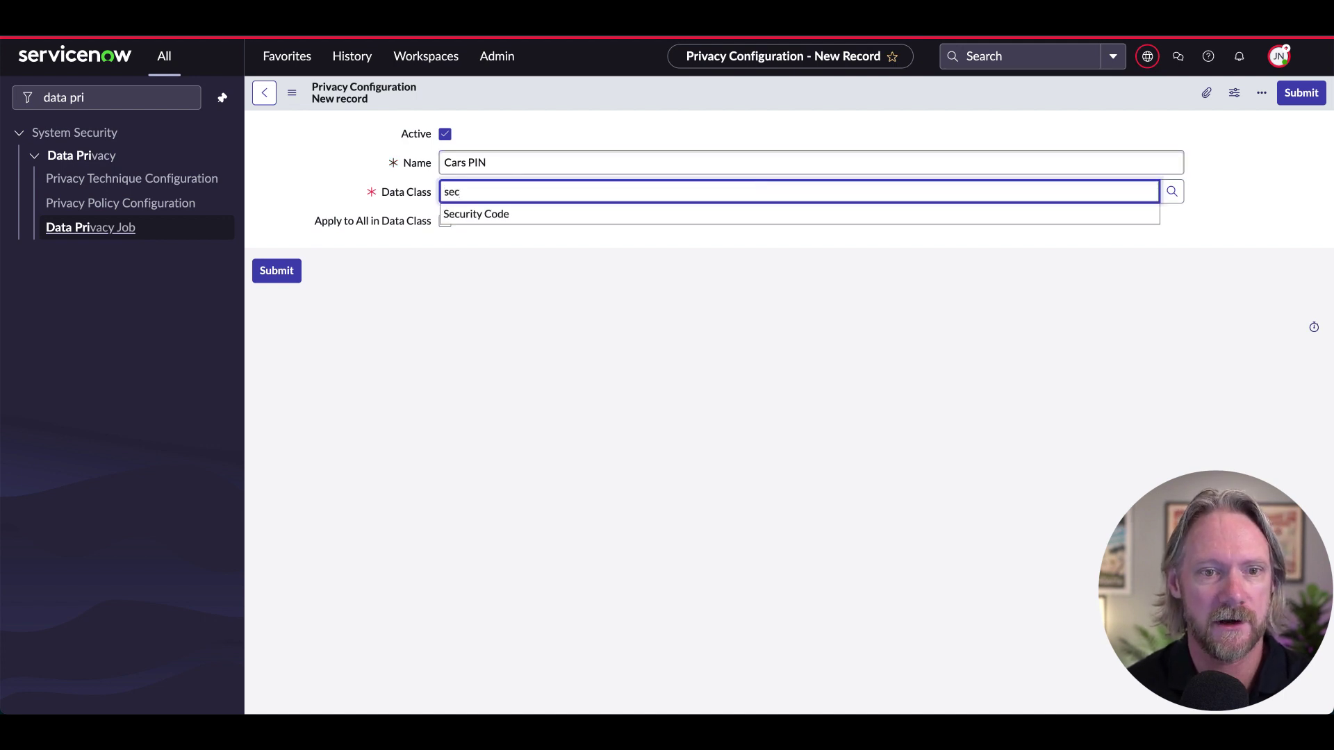
{"action": "key", "text": "Down"}
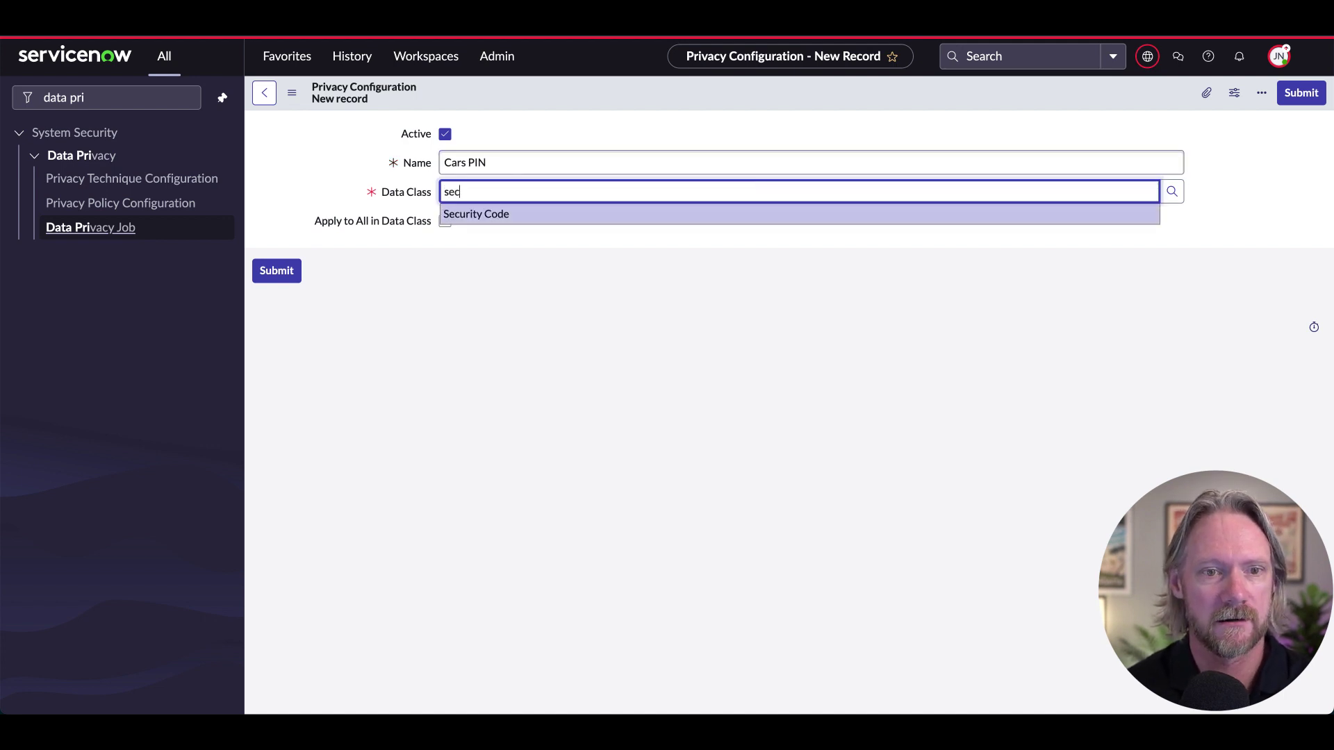
{"action": "key", "text": "Return"}
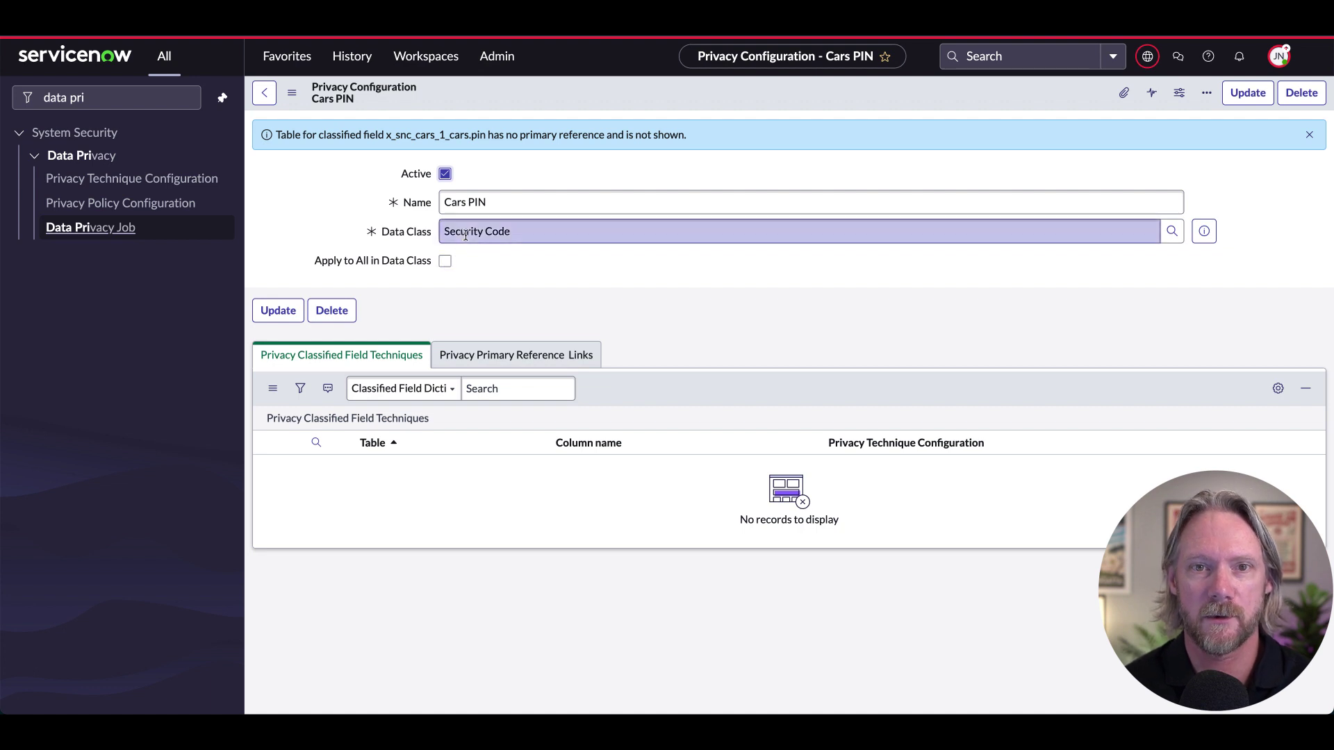
Enable Apply to All in Data Class, save Cars PIN, and view the privacy technique configurations
{"action": "left_click", "coordinate": [445, 260]}
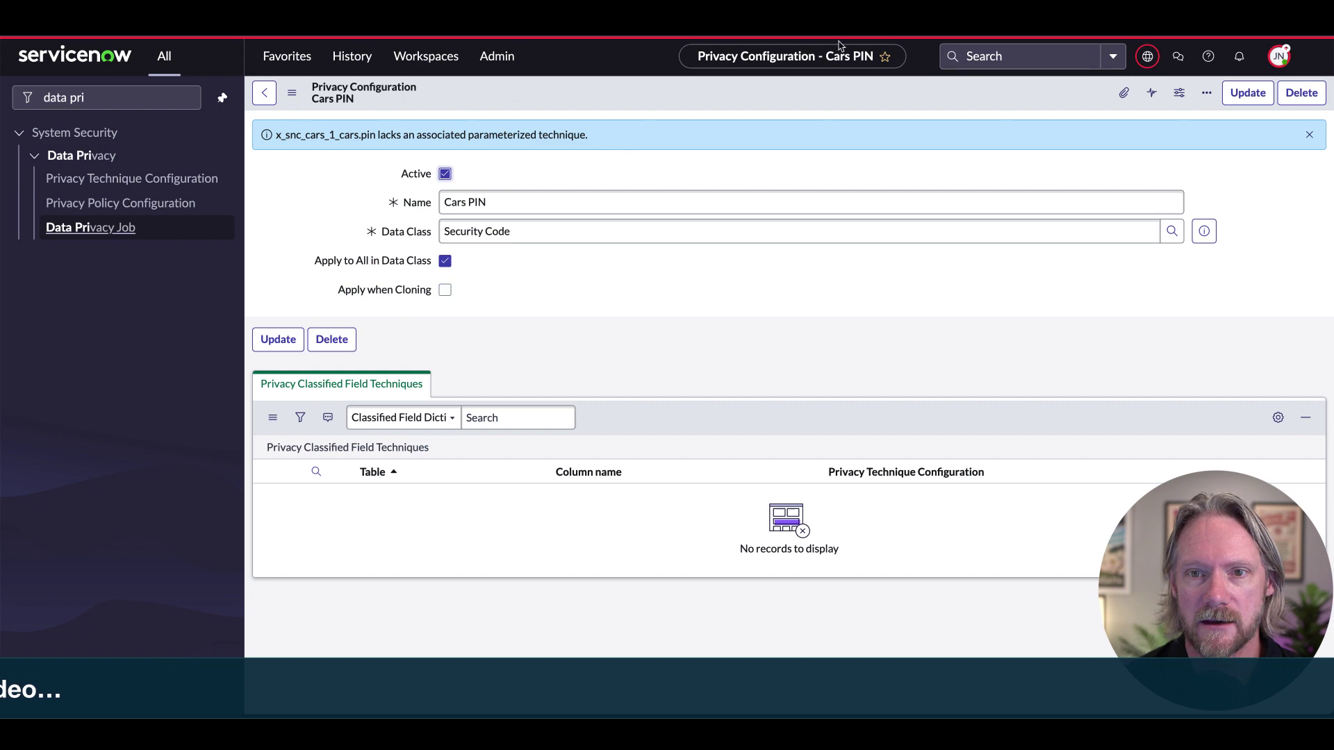
{"action": "right_click", "coordinate": [777, 98]}
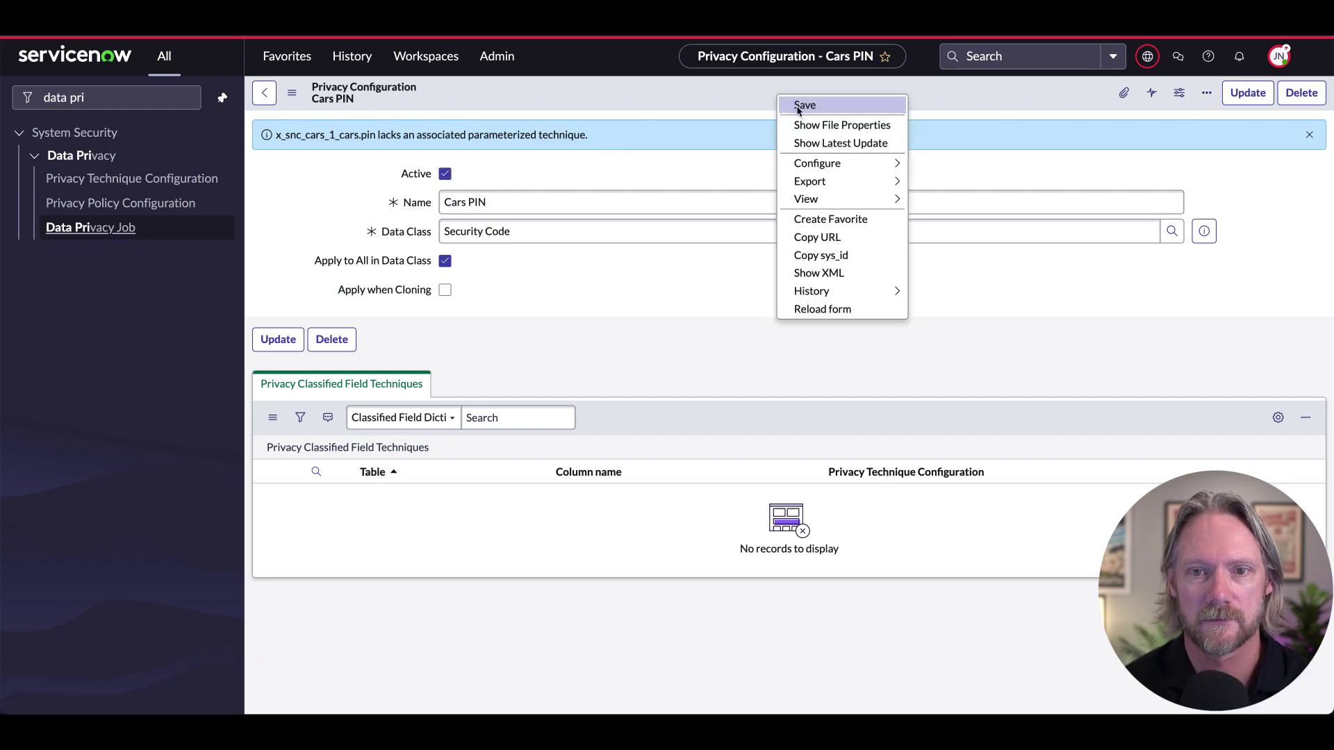
{"action": "left_click", "coordinate": [798, 108]}
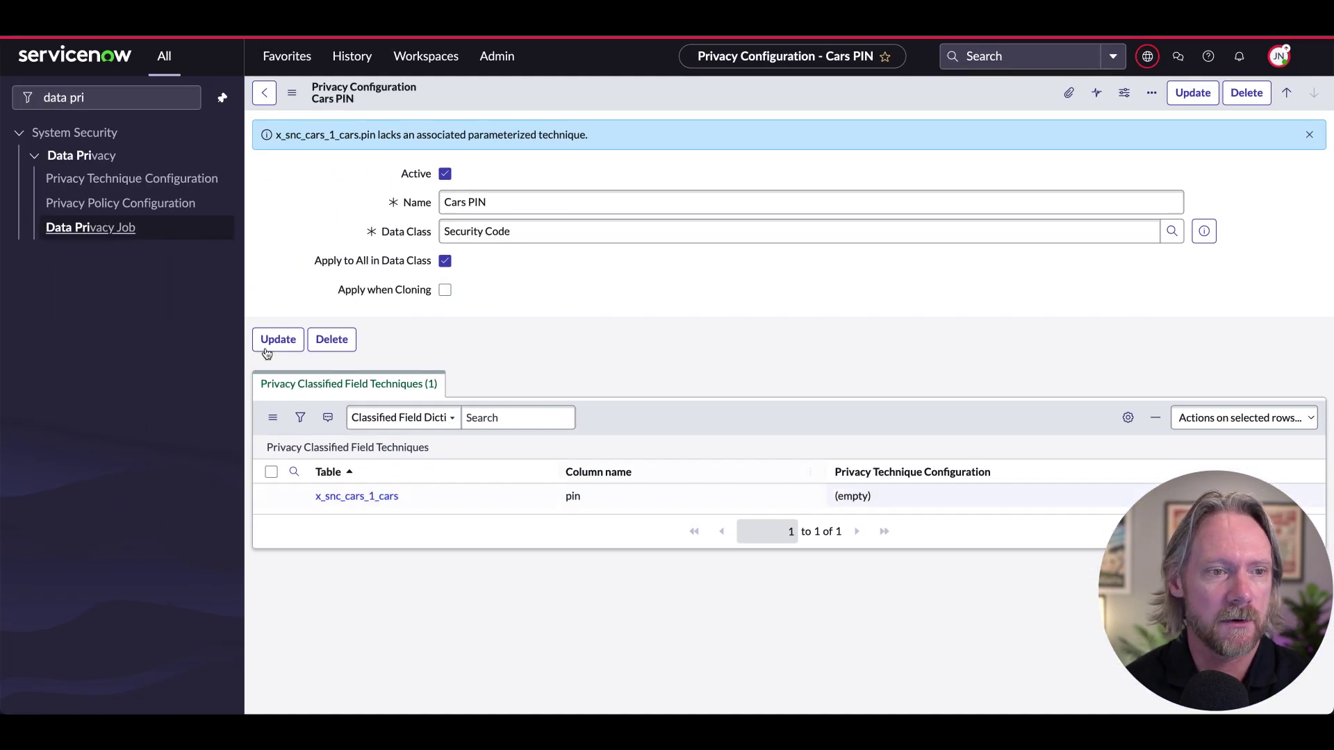
{"action": "left_click", "coordinate": [92, 182]}
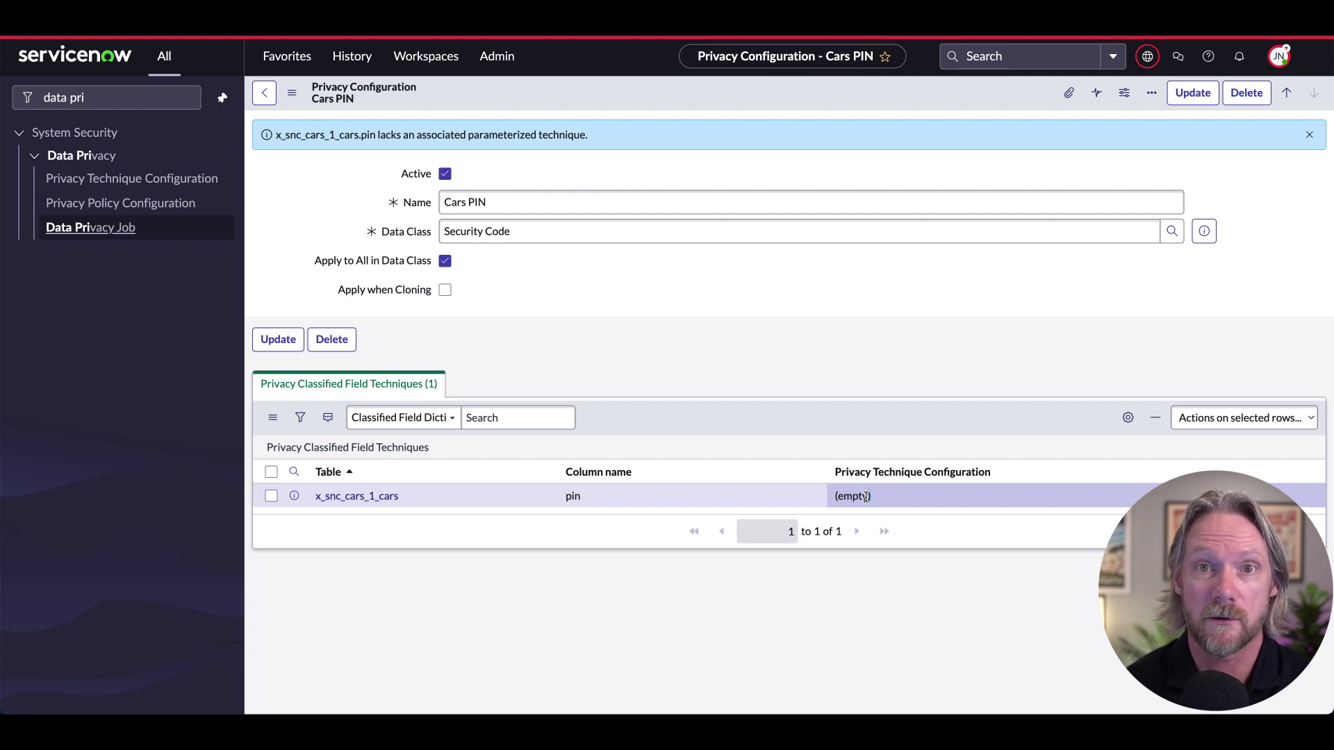
Open the pin field's technique record, choose 'Selective Replace with *', and update it
{"action": "double_click", "coordinate": [853, 496]}
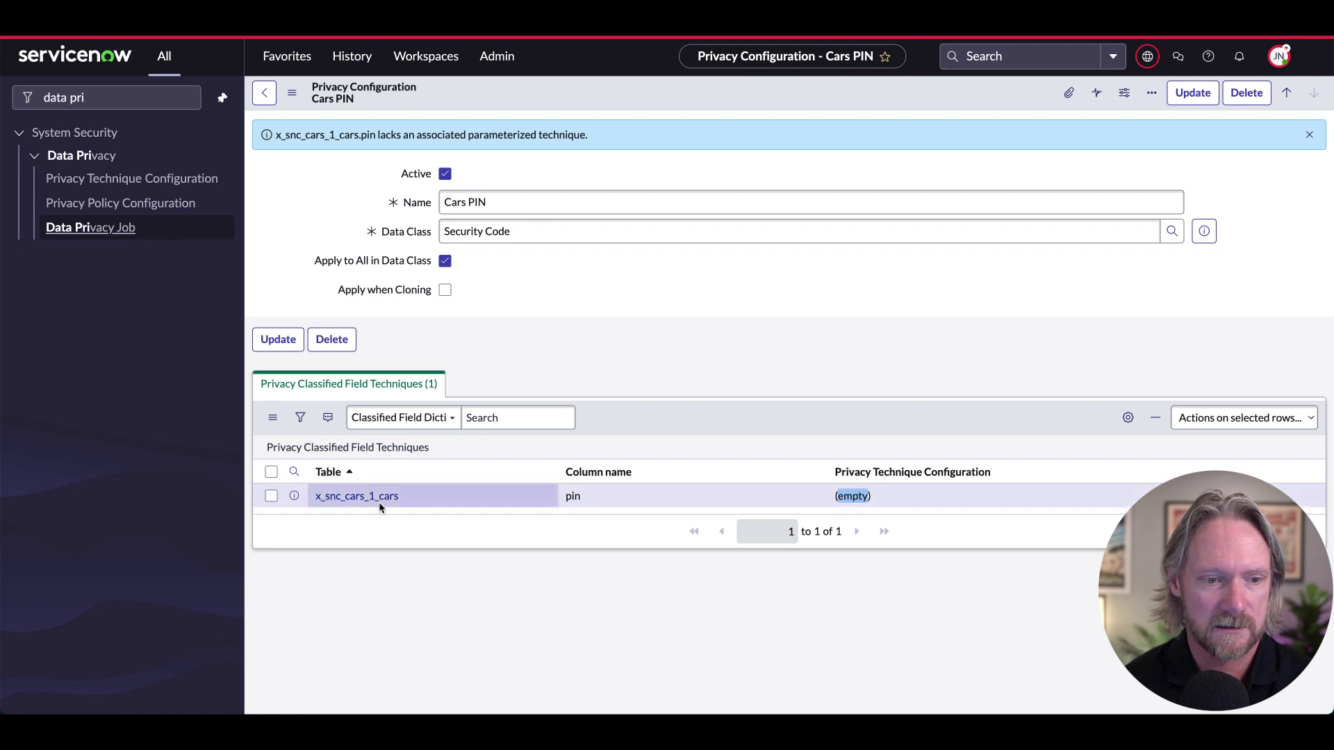
{"action": "left_click", "coordinate": [294, 497]}
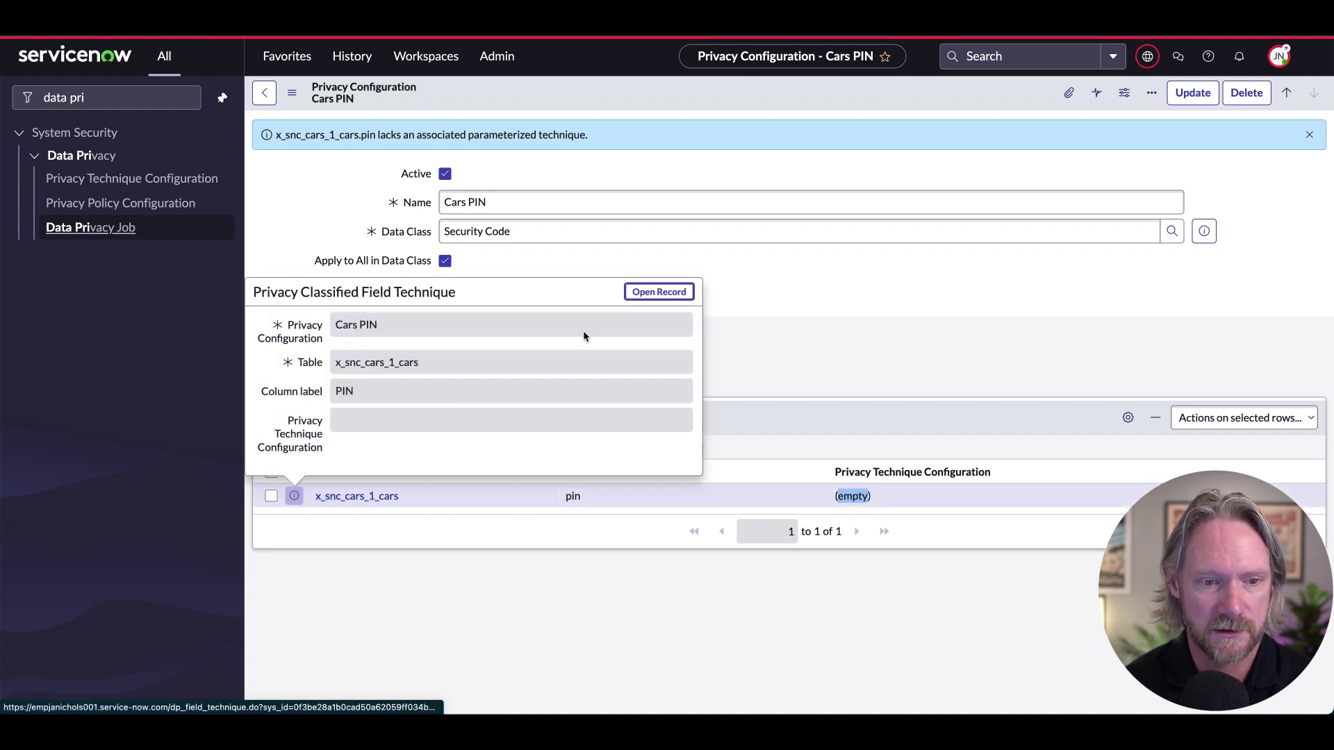
{"action": "left_click", "coordinate": [648, 293]}
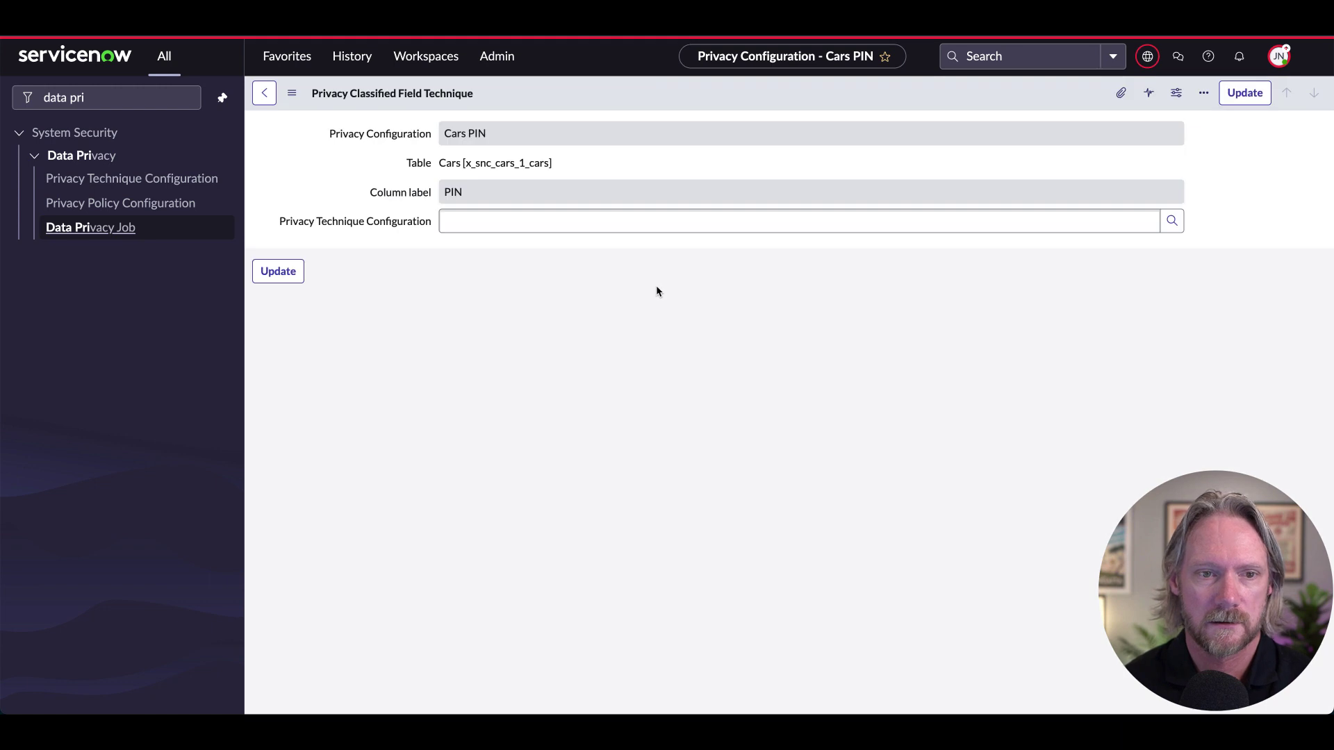
{"action": "left_click", "coordinate": [564, 220]}
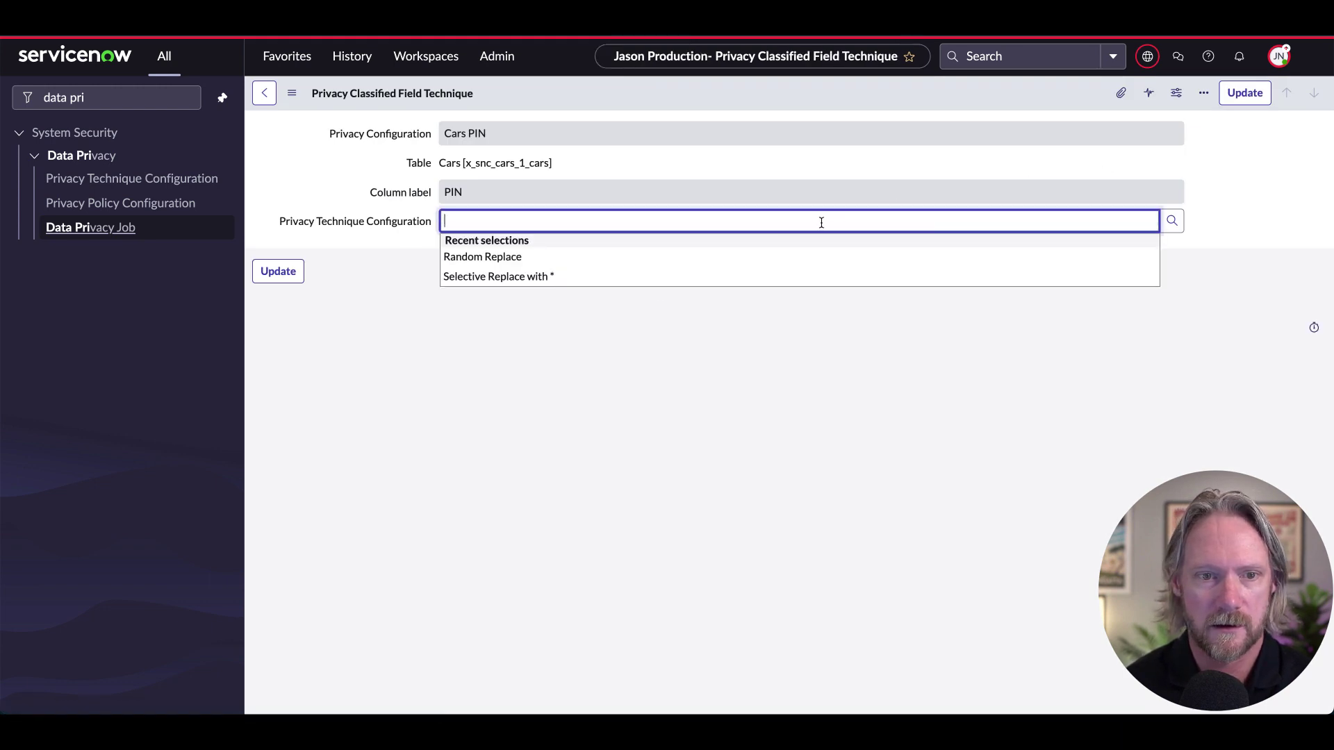
{"action": "left_click", "coordinate": [517, 277]}
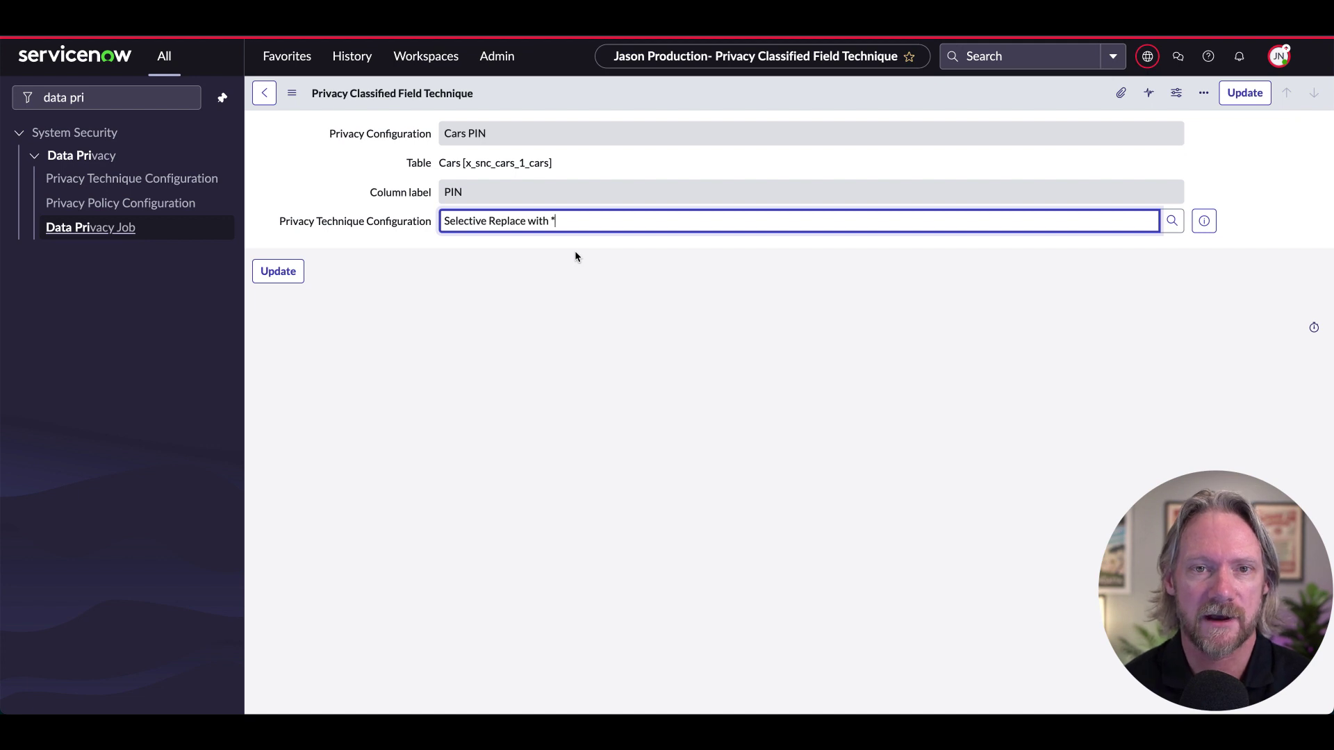
{"action": "left_click", "coordinate": [285, 277]}
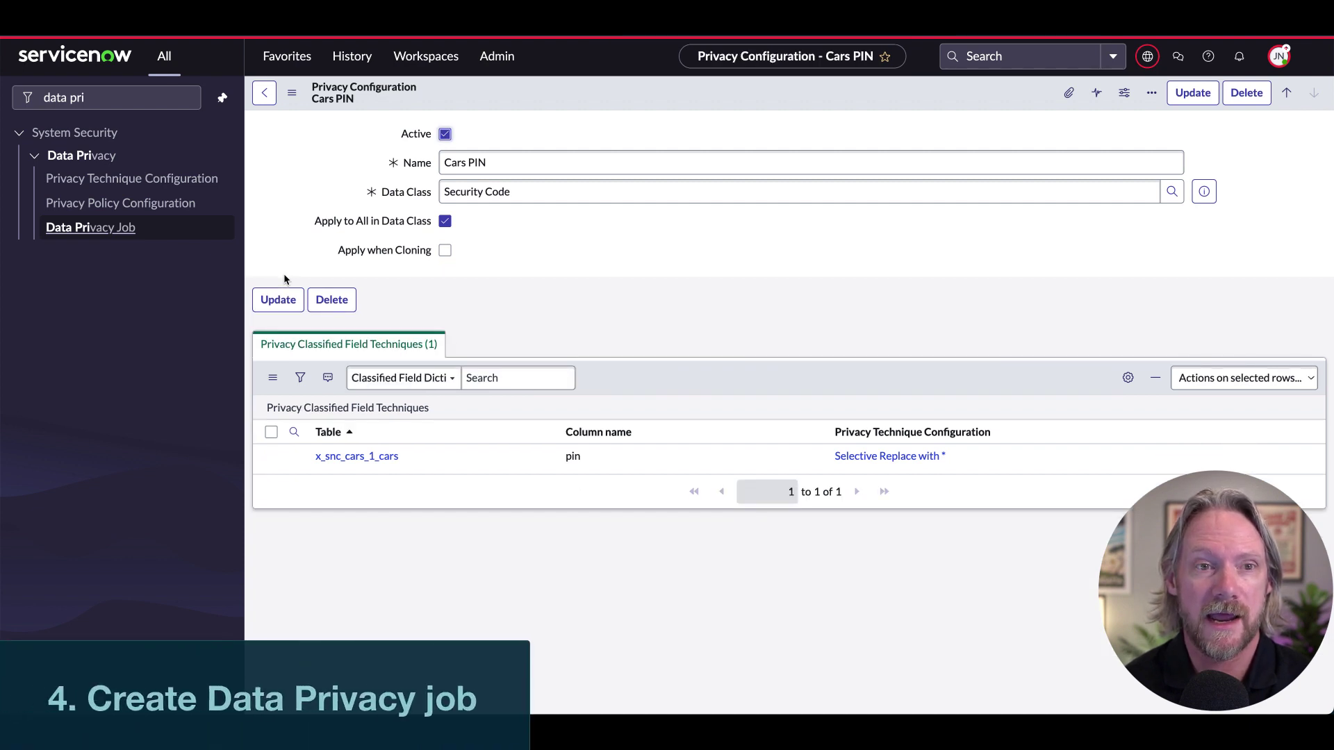
Start a new data privacy job named 'Cars PIN'
{"action": "left_click", "coordinate": [101, 233]}
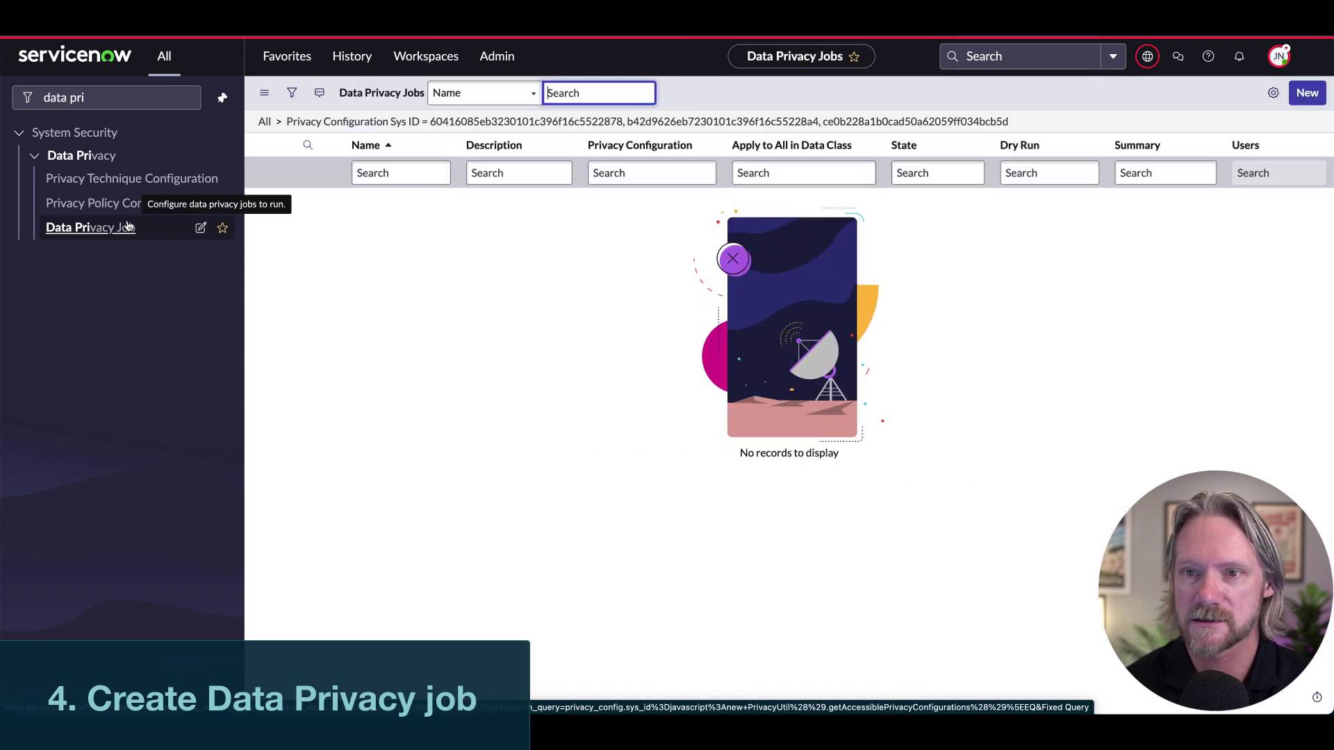
{"action": "left_click", "coordinate": [1312, 101]}
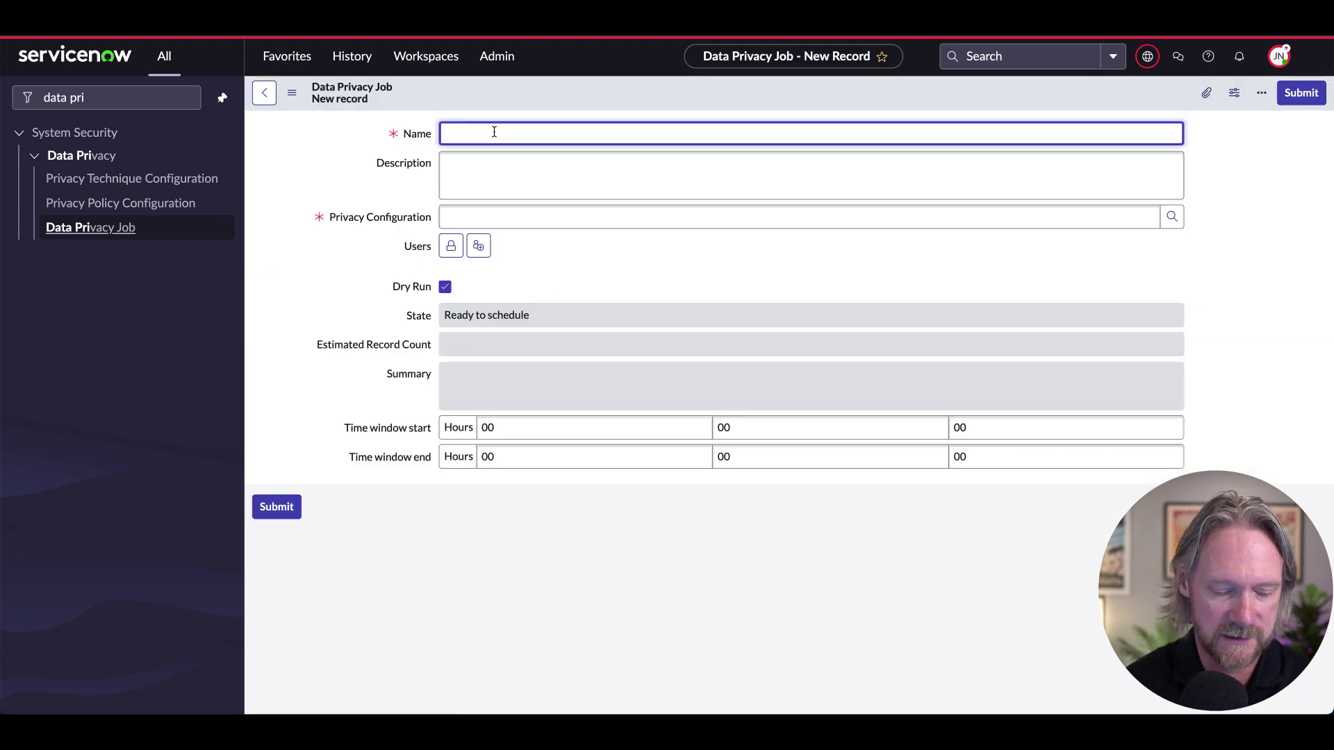
{"action": "type", "text": "Cars"}
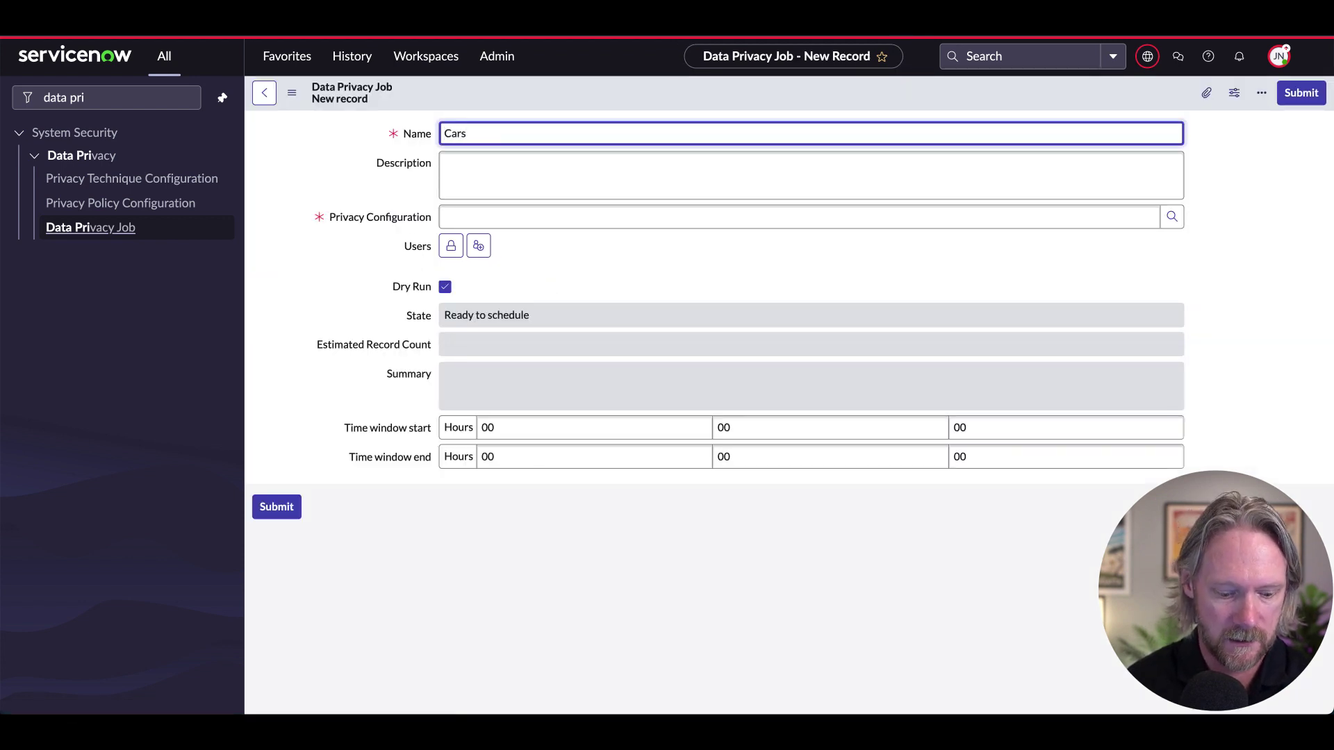
{"action": "type", "text": " PLA"}
{"action": "key", "text": "BackSpace"}
{"action": "key", "text": "BackSpace"}
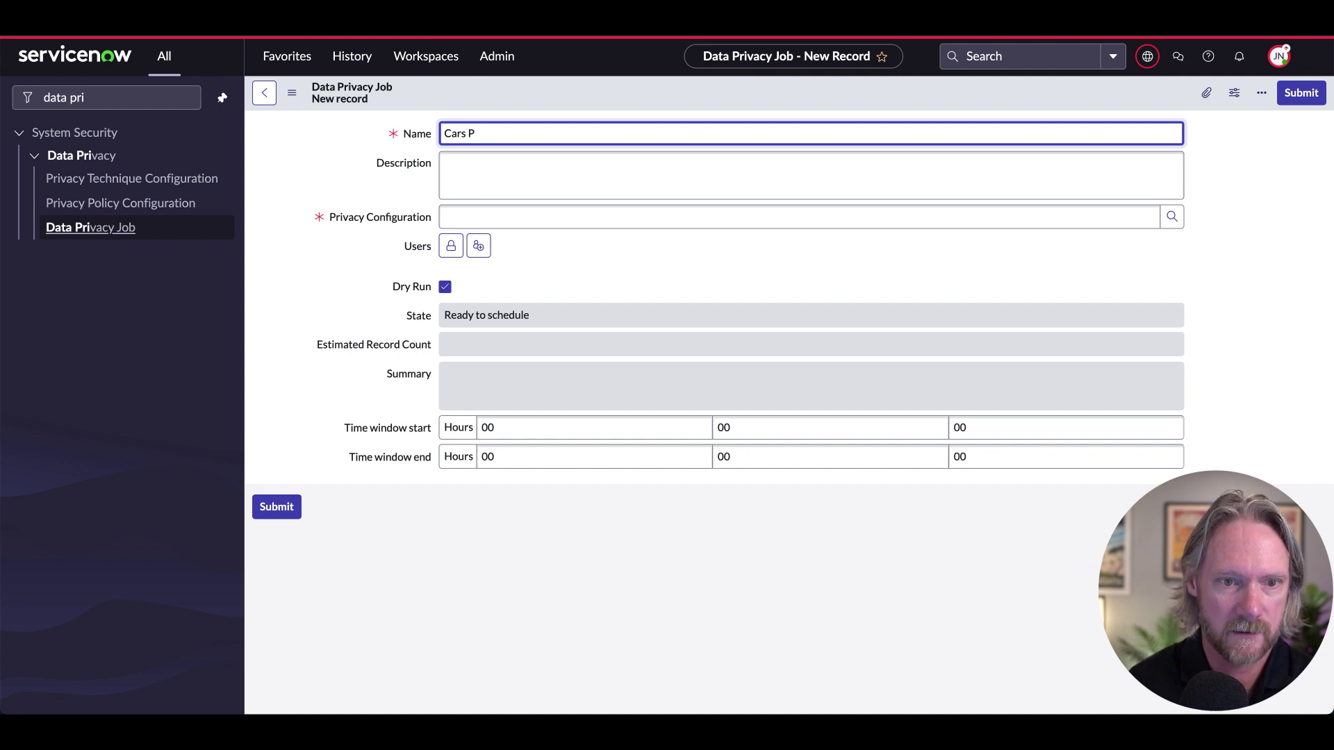
{"action": "type", "text": "lN"}
Describe the job as 'Anonymize all PINs for all cars.' and select the Cars PIN configuration
{"action": "left_click", "coordinate": [489, 166]}
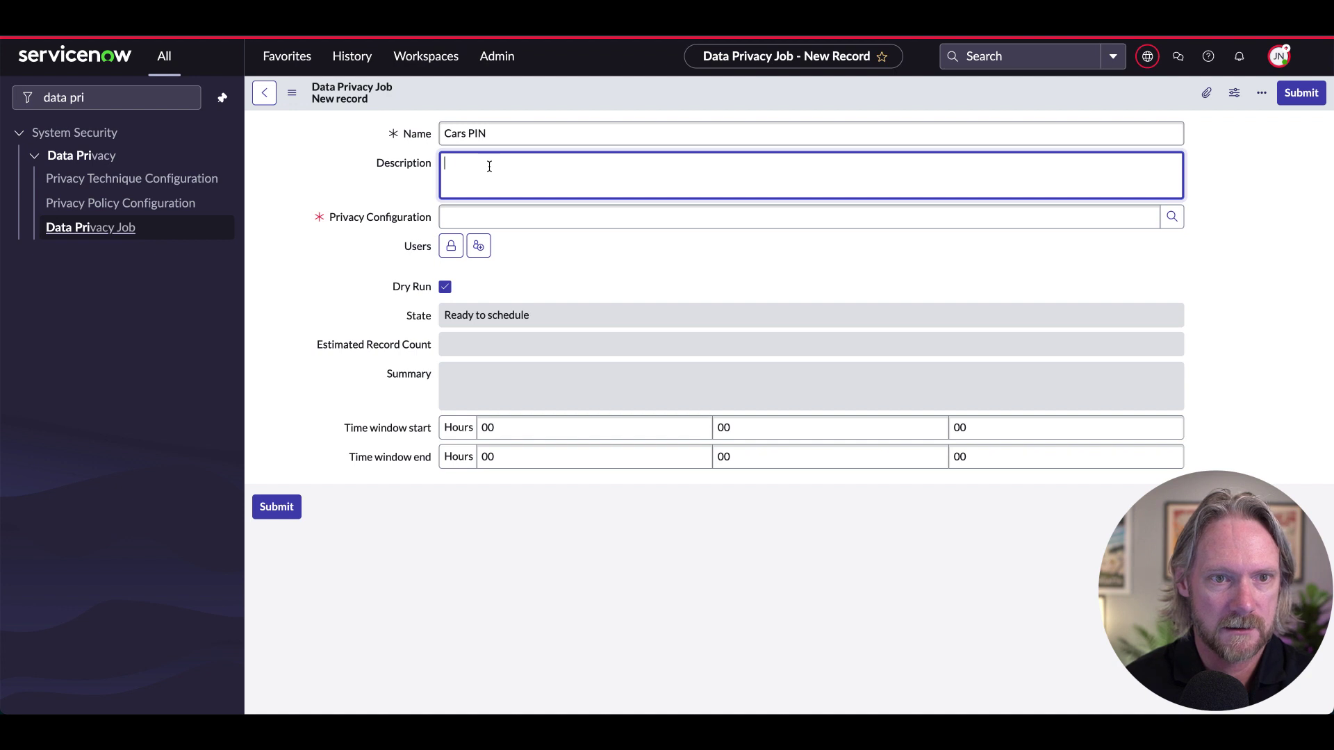
{"action": "type", "text": "Anonymi"}
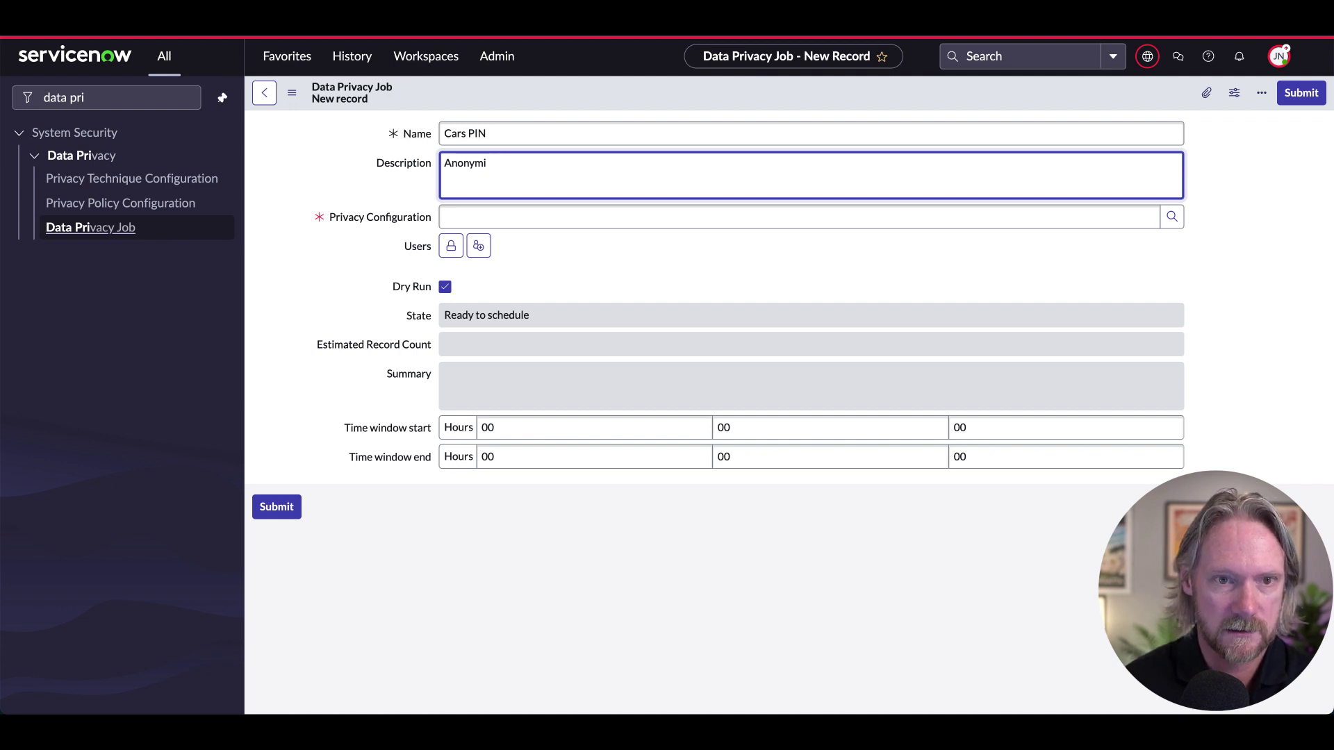
{"action": "type", "text": "ze all P"}
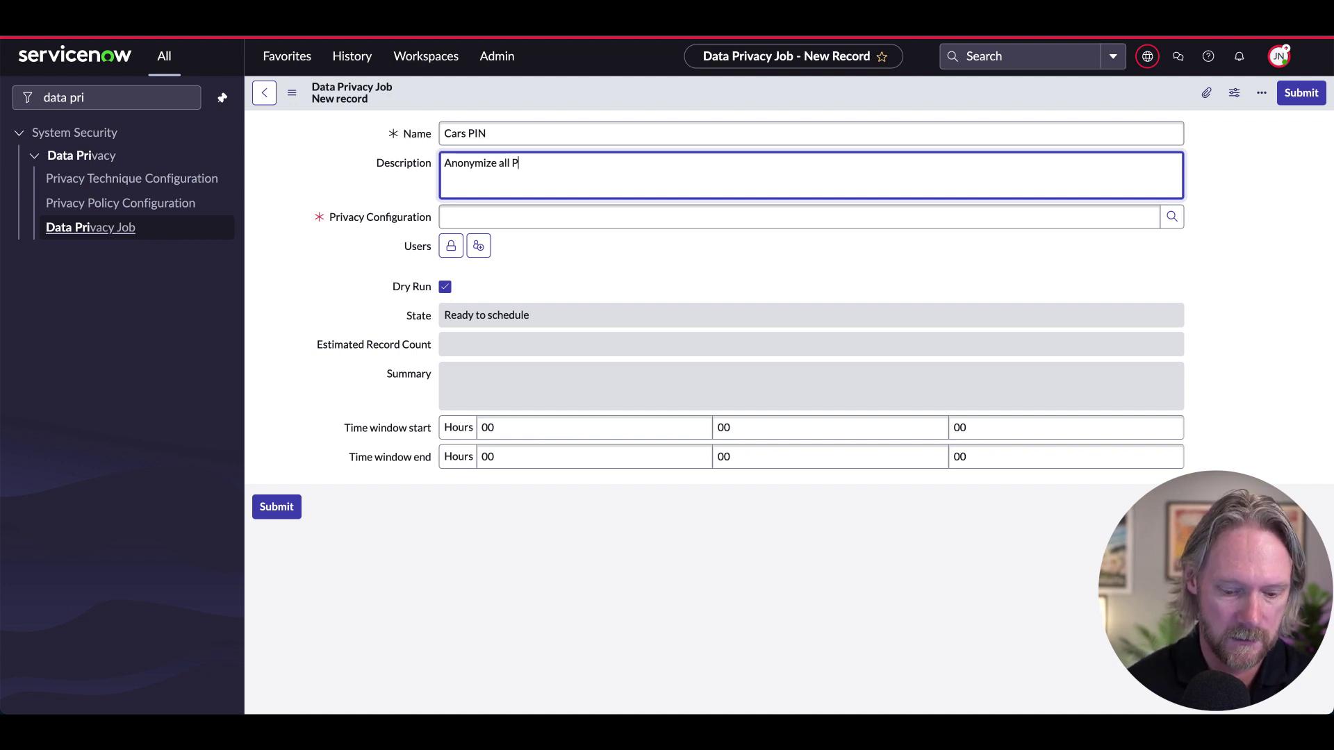
{"action": "type", "text": "INs for "}
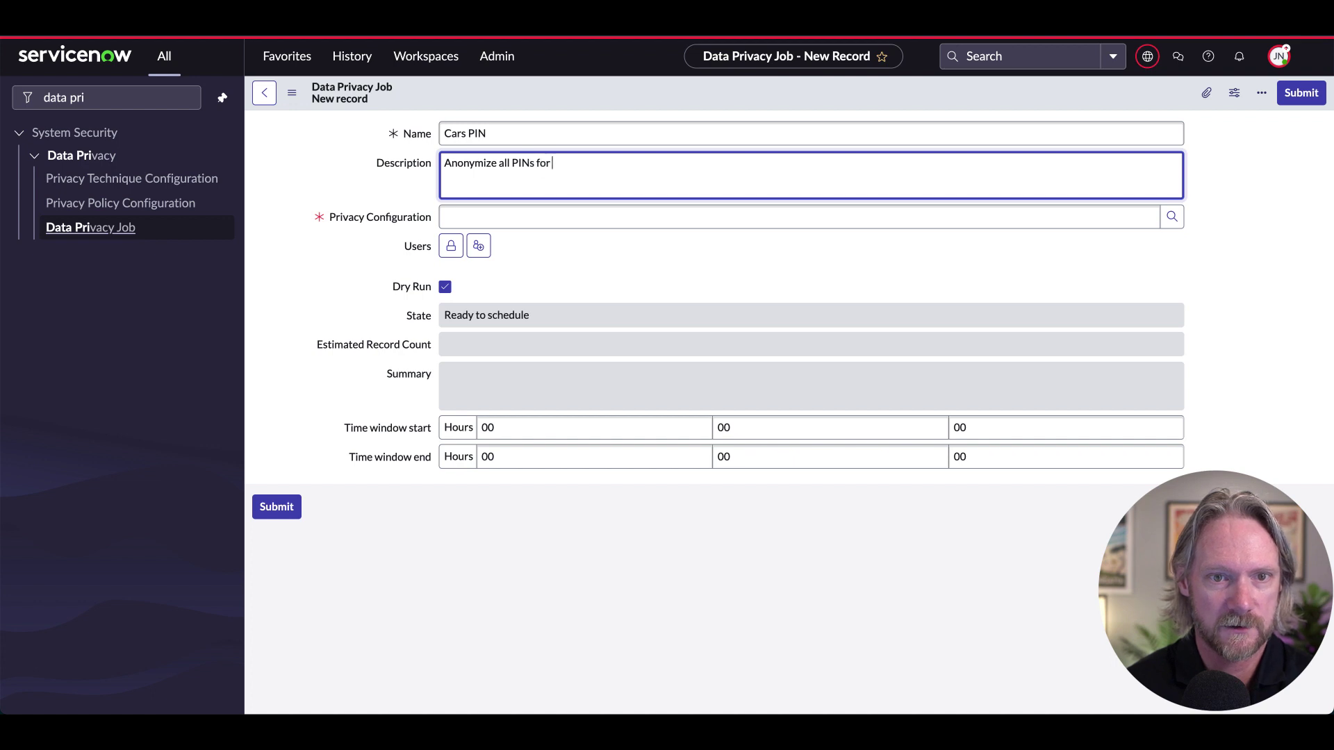
{"action": "type", "text": "all cars-"}
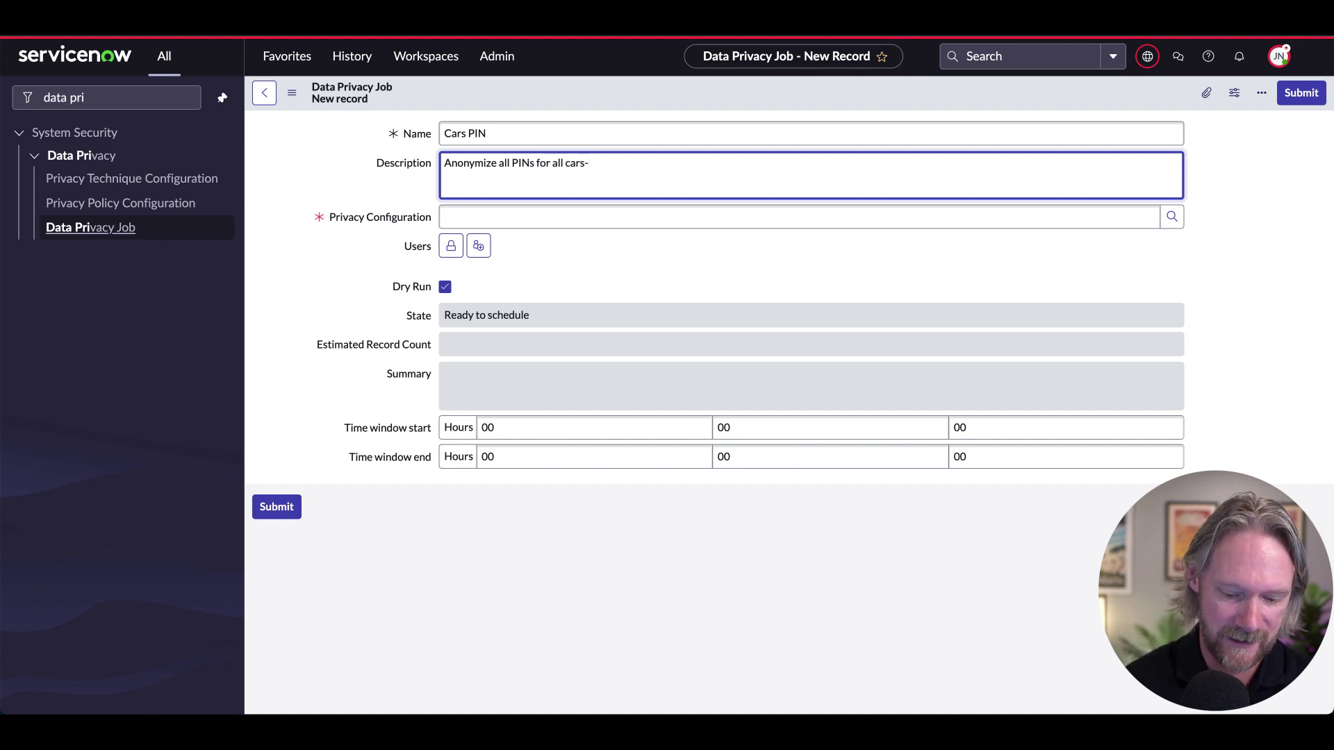
{"action": "key", "text": "BackSpace"}
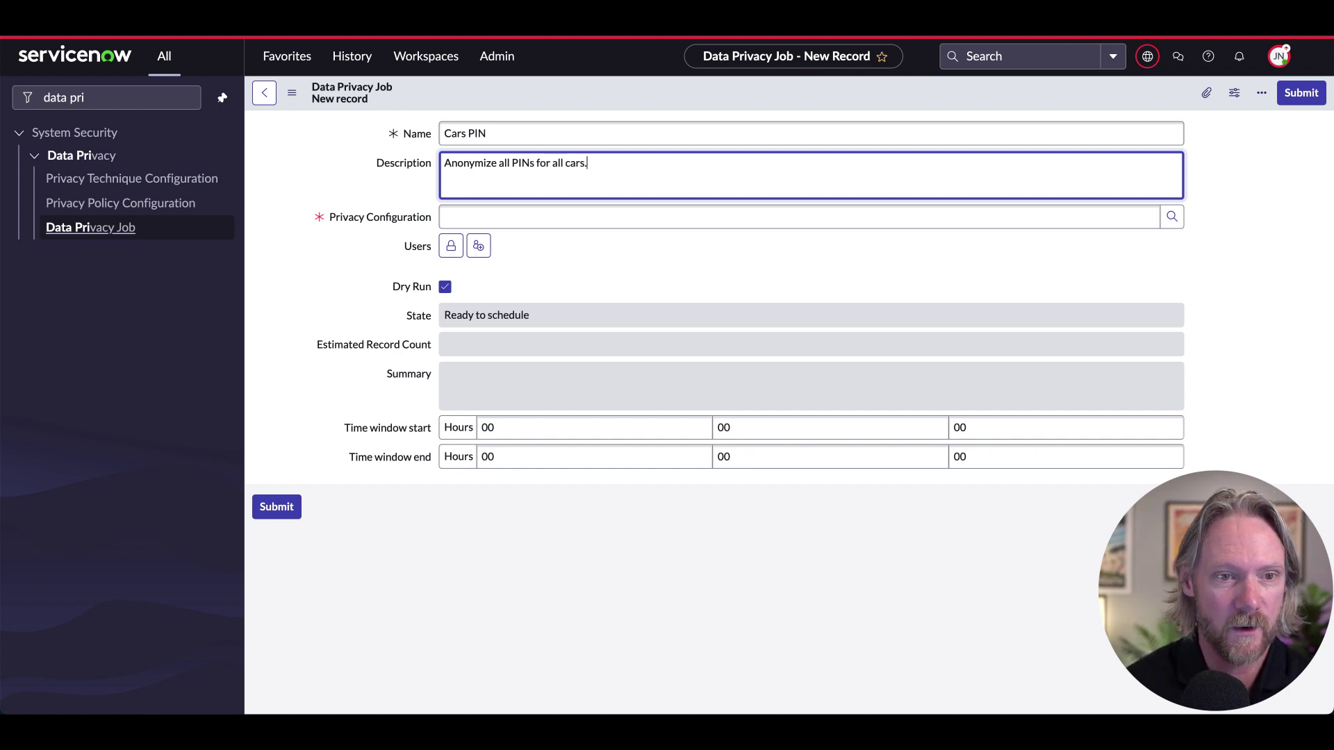
{"action": "type", "text": "."}
{"action": "left_click", "coordinate": [499, 216]}
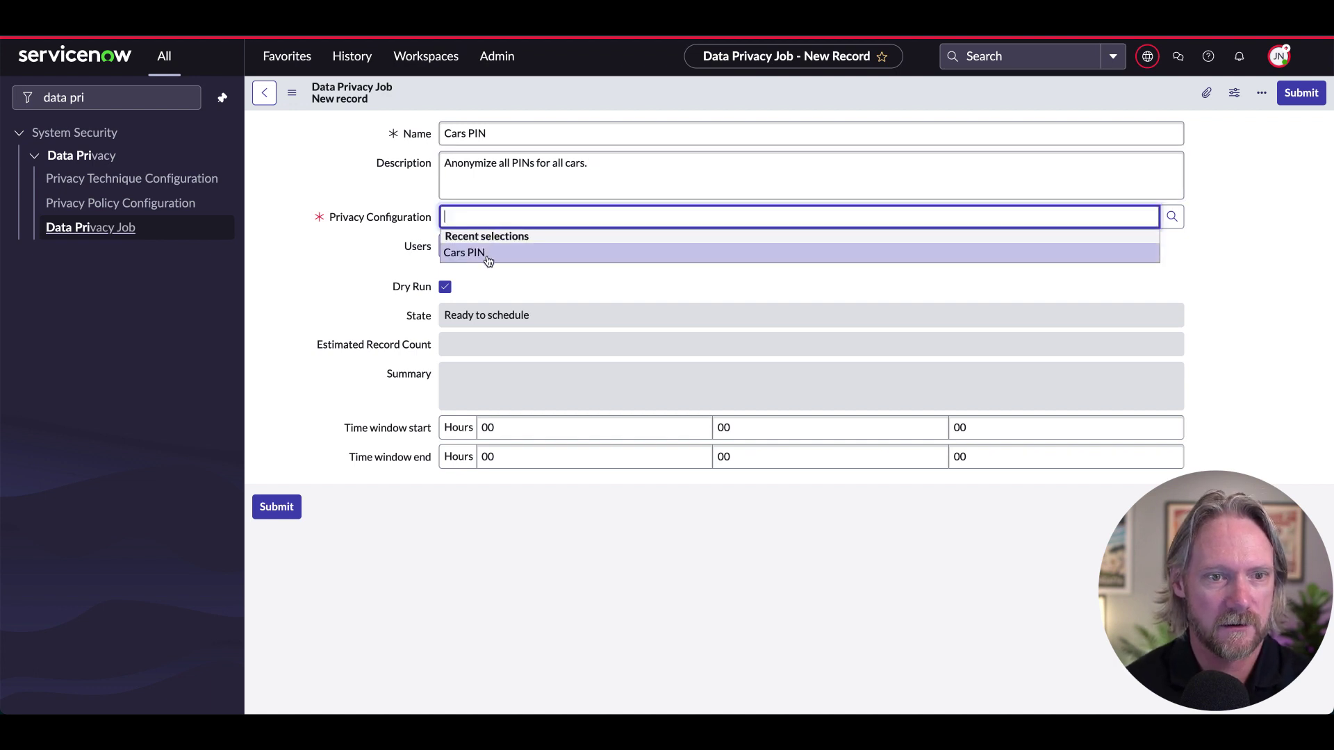
{"action": "left_click", "coordinate": [489, 254]}
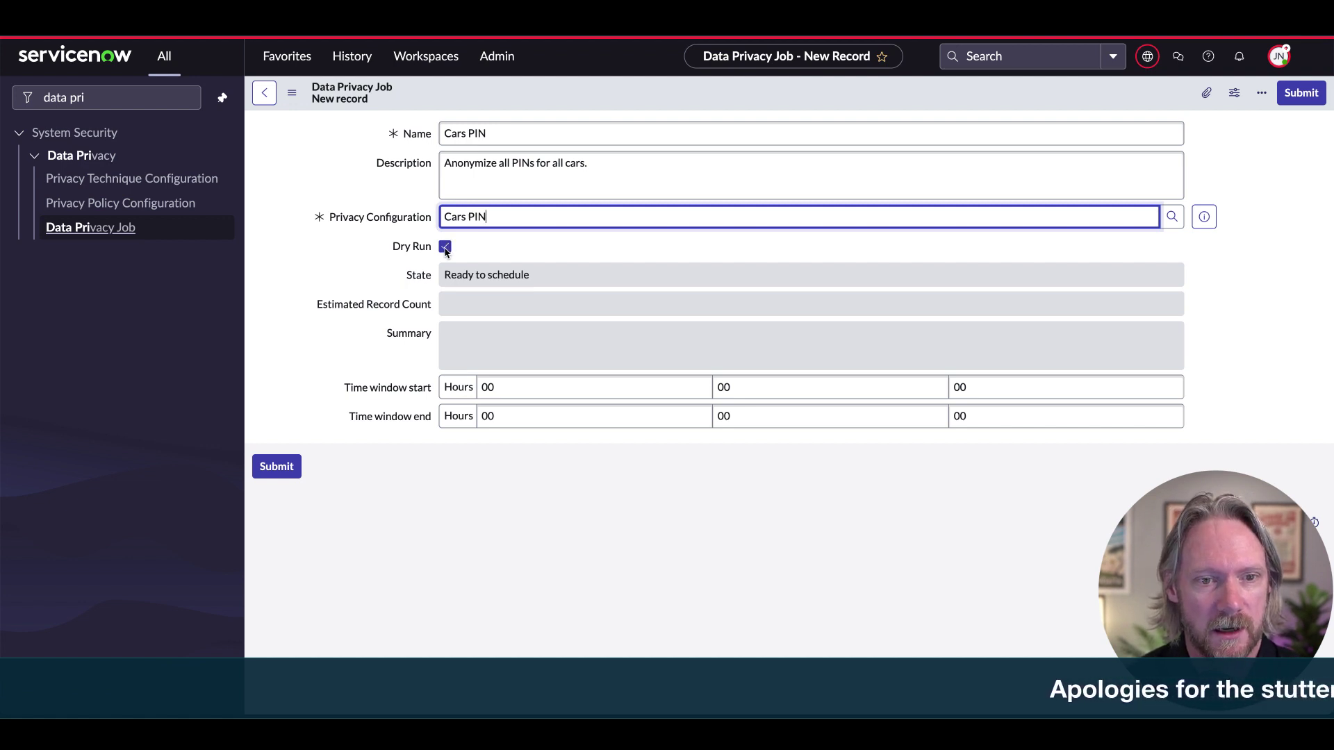
Uncheck Dry Run, set a 15:50 to 15:51 time window, and save the Cars PIN job
{"action": "left_click", "coordinate": [445, 248]}
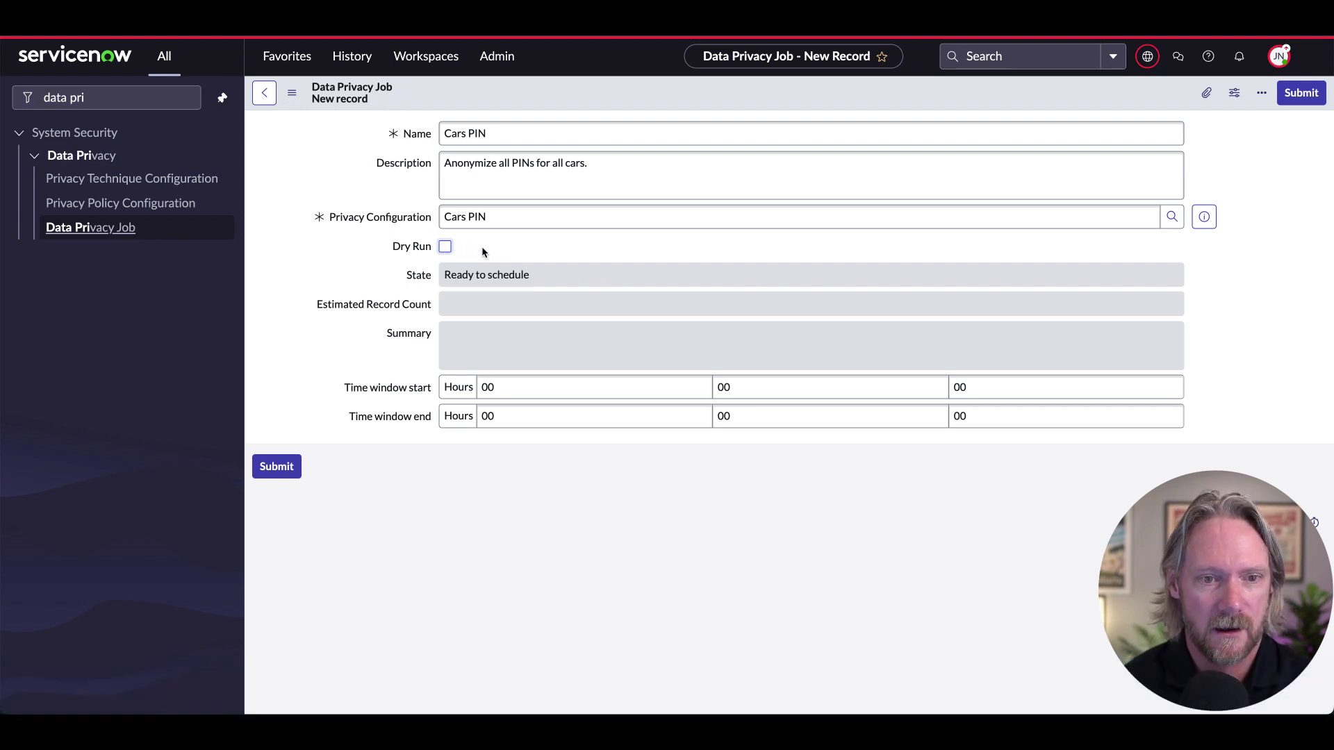
{"action": "left_click", "coordinate": [503, 390]}
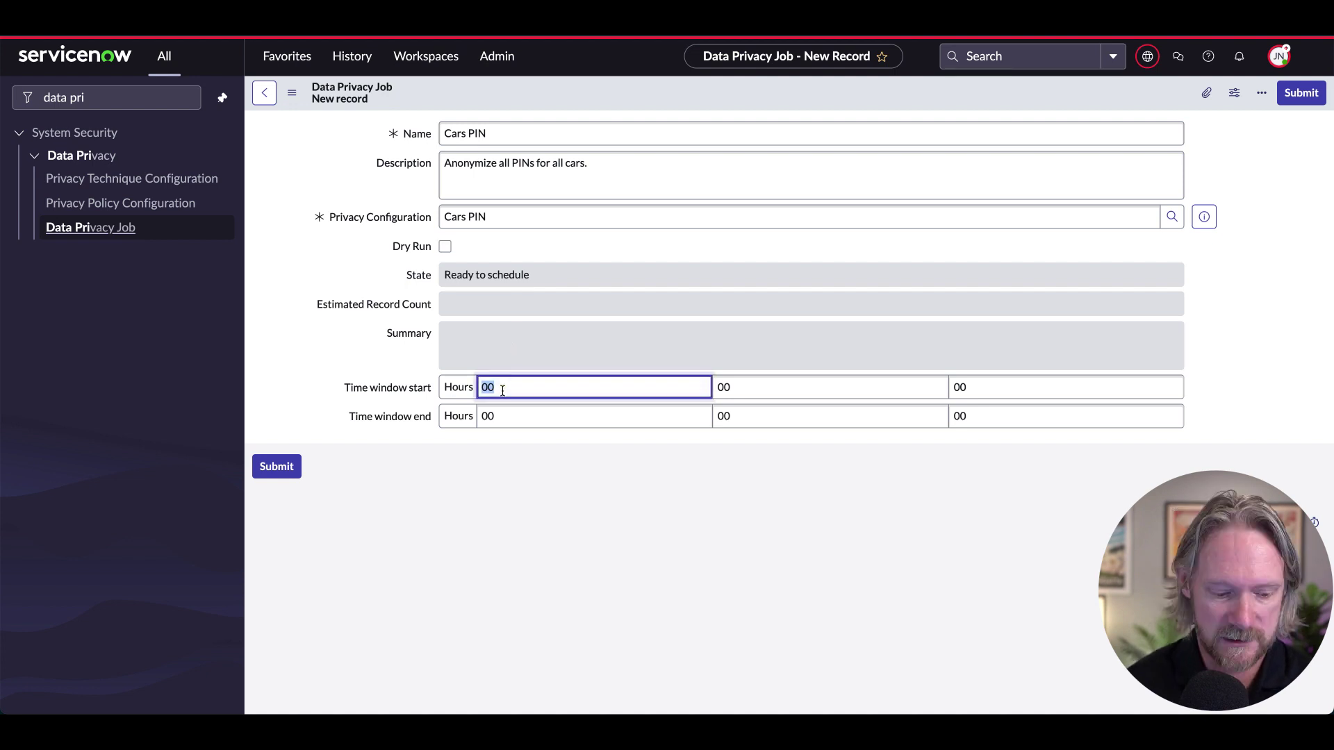
{"action": "type", "text": "15"}
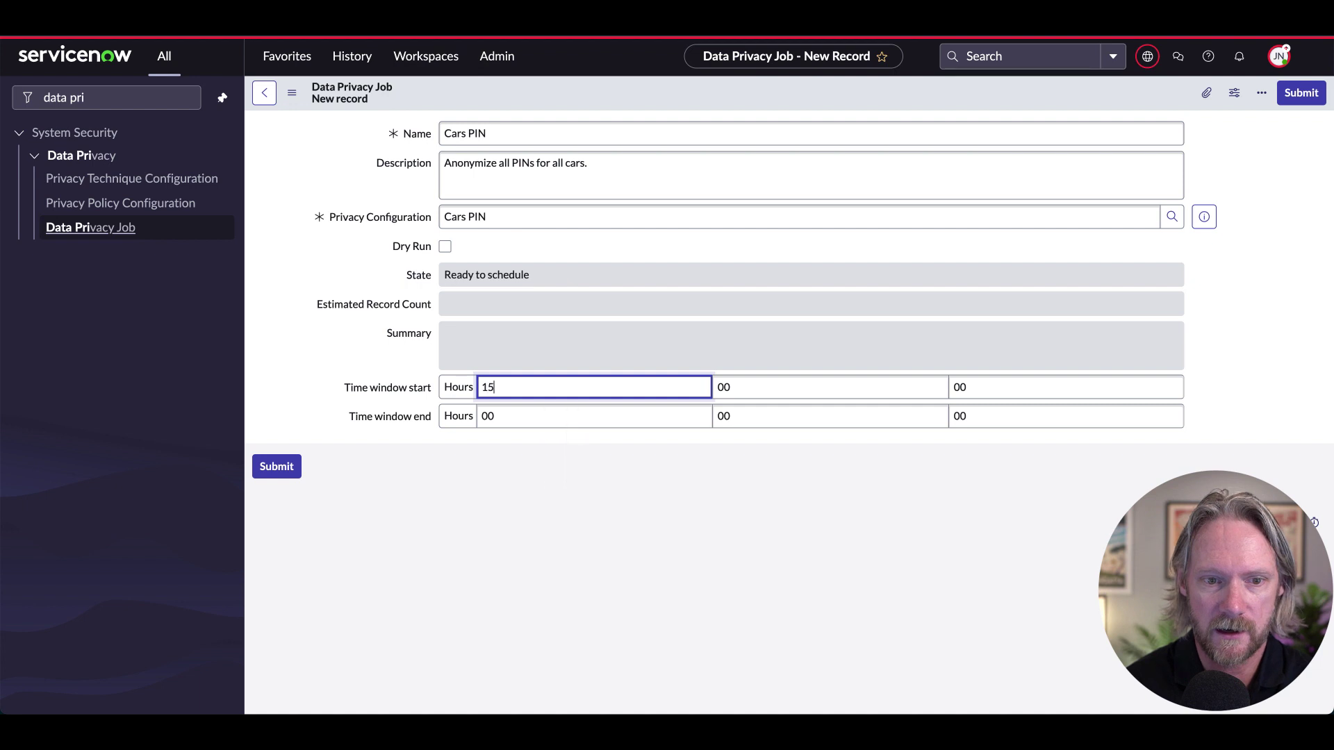
{"action": "key", "text": "Tab"}
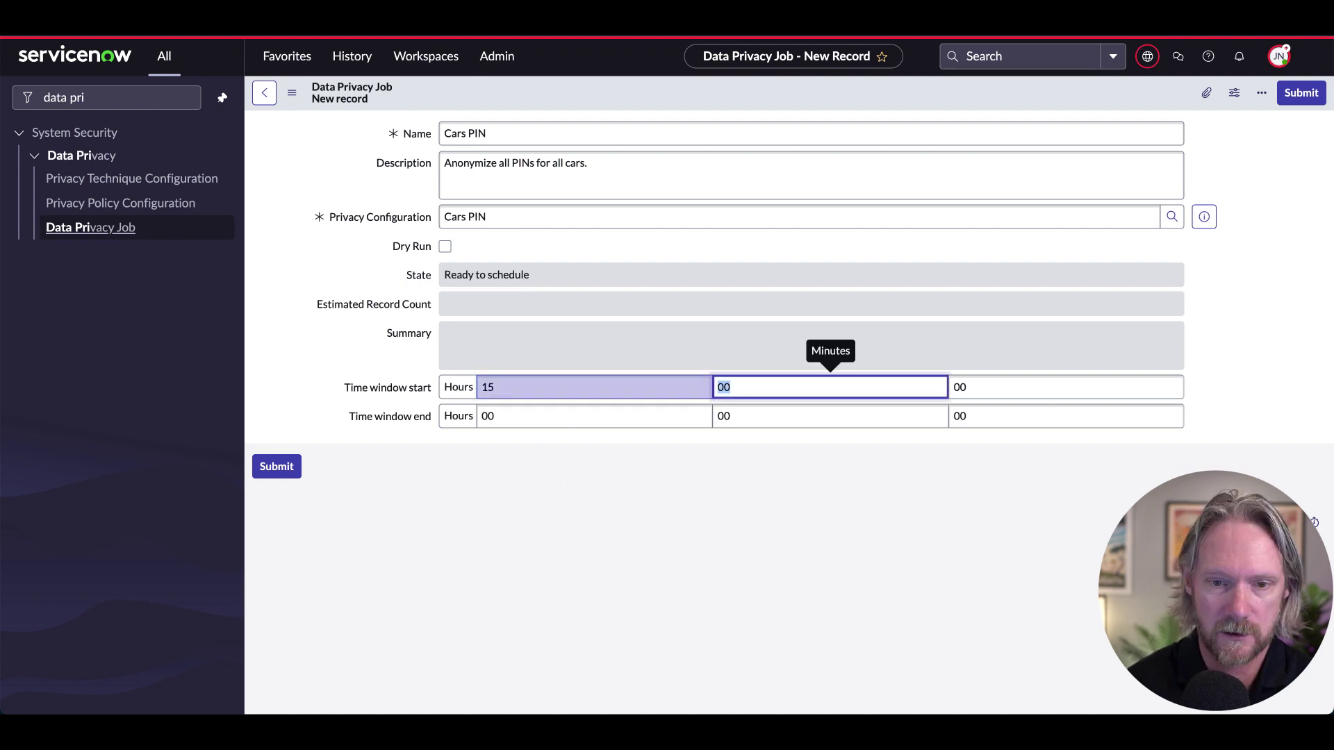
{"action": "type", "text": "50"}
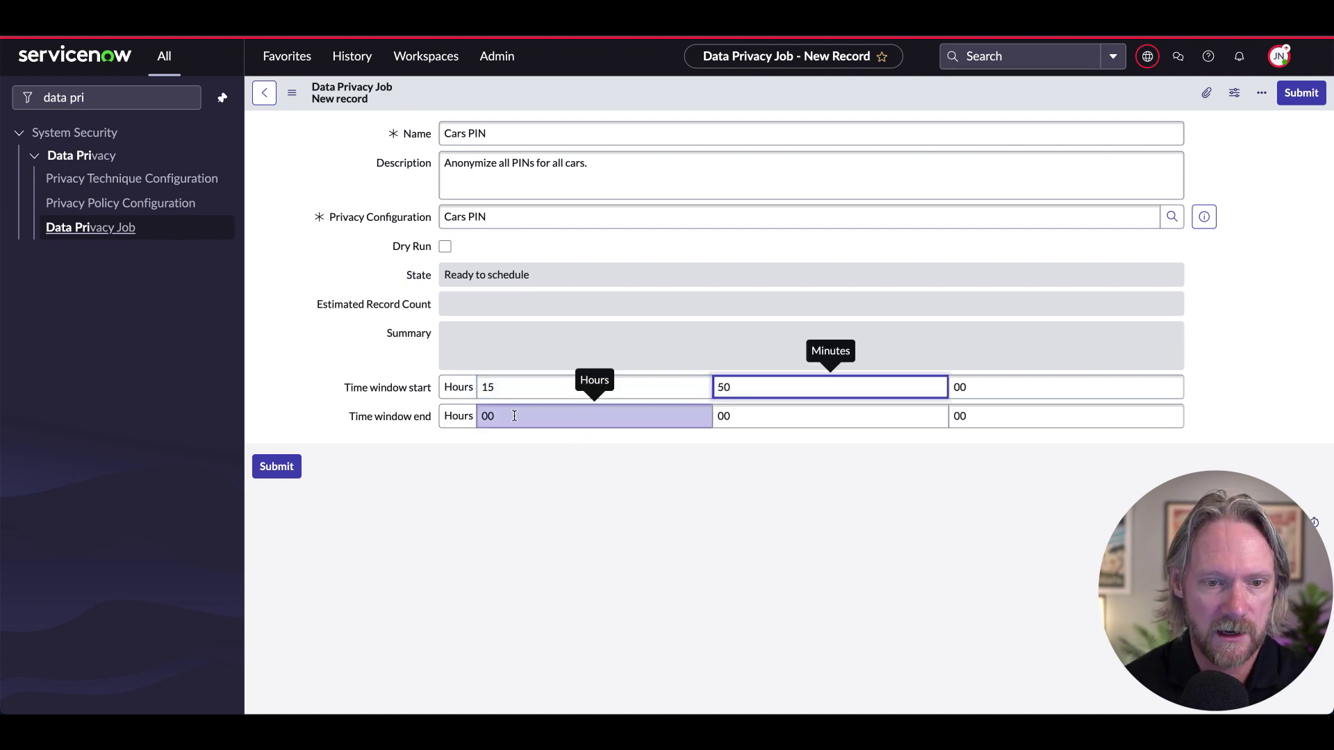
{"action": "left_click", "coordinate": [514, 415]}
{"action": "key", "text": "BackSpace"}
{"action": "key", "text": "BackSpace"}
{"action": "type", "text": "15"}
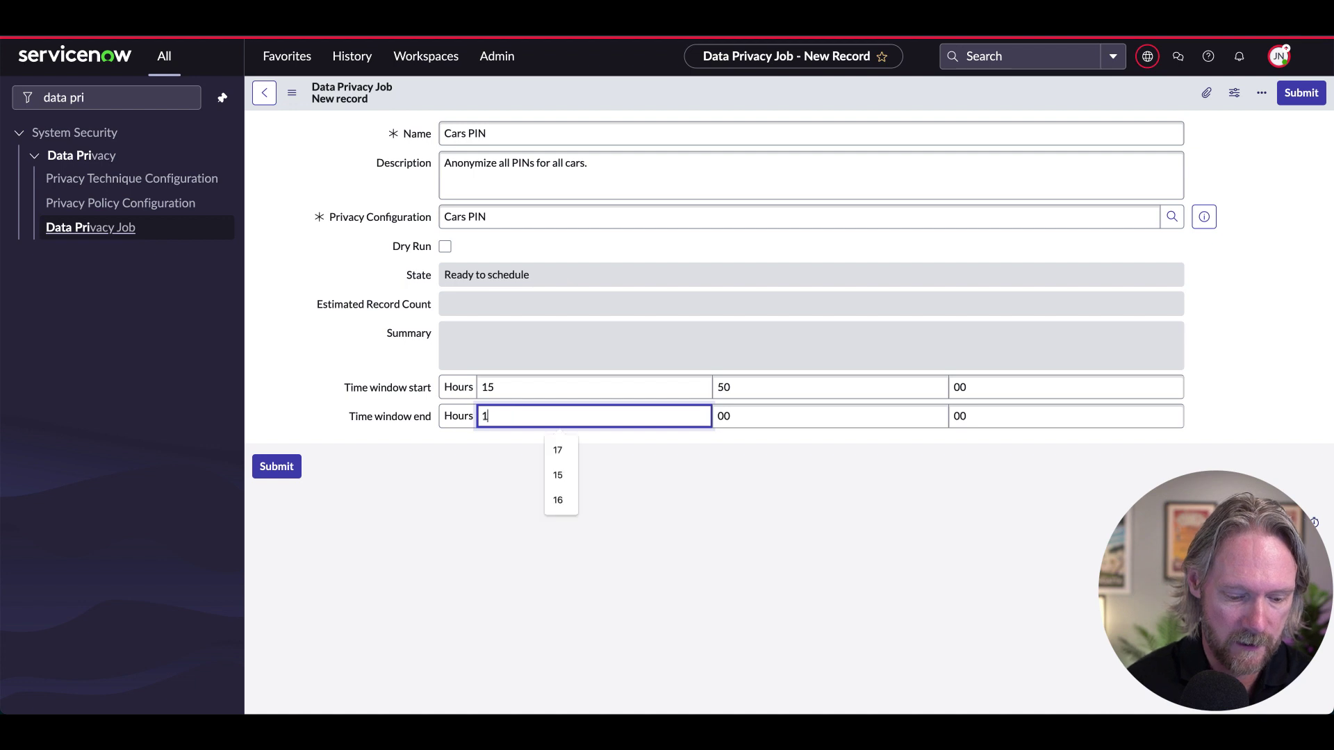
{"action": "key", "text": "Tab"}
{"action": "type", "text": "51"}
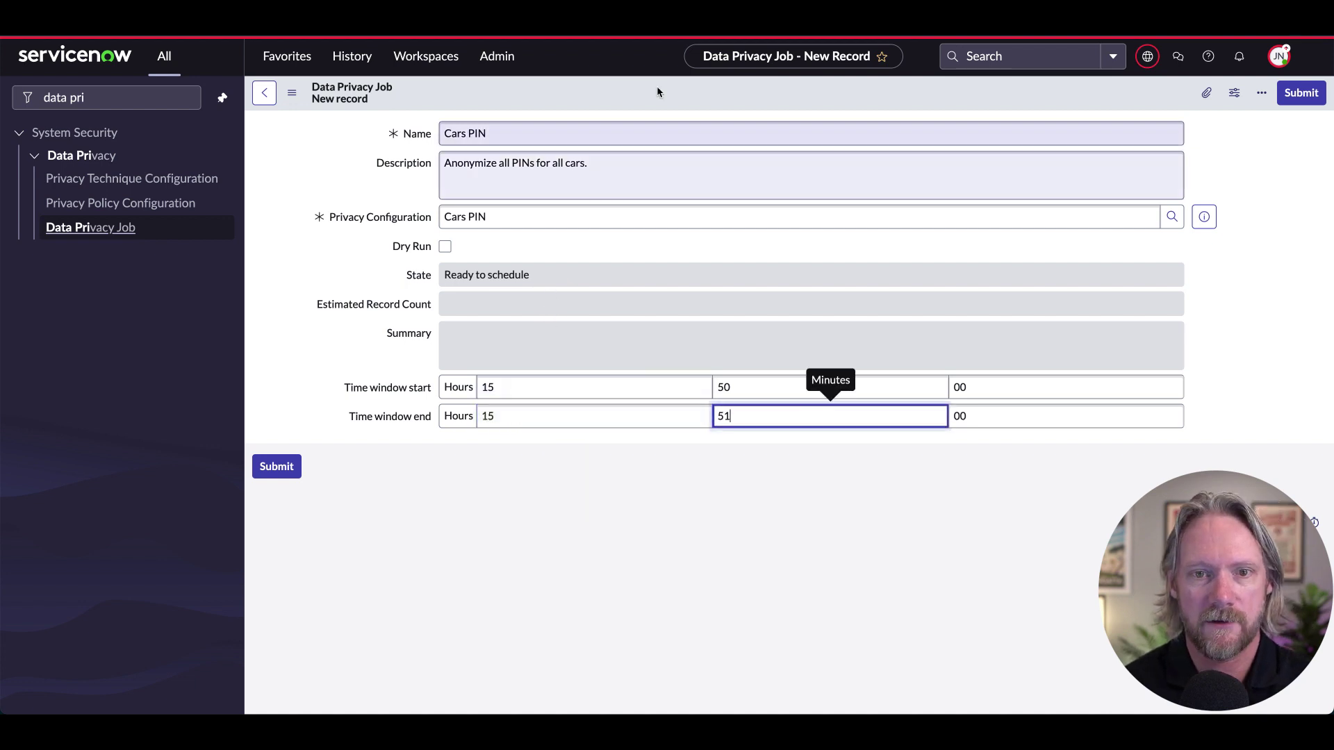
{"action": "right_click", "coordinate": [648, 97]}
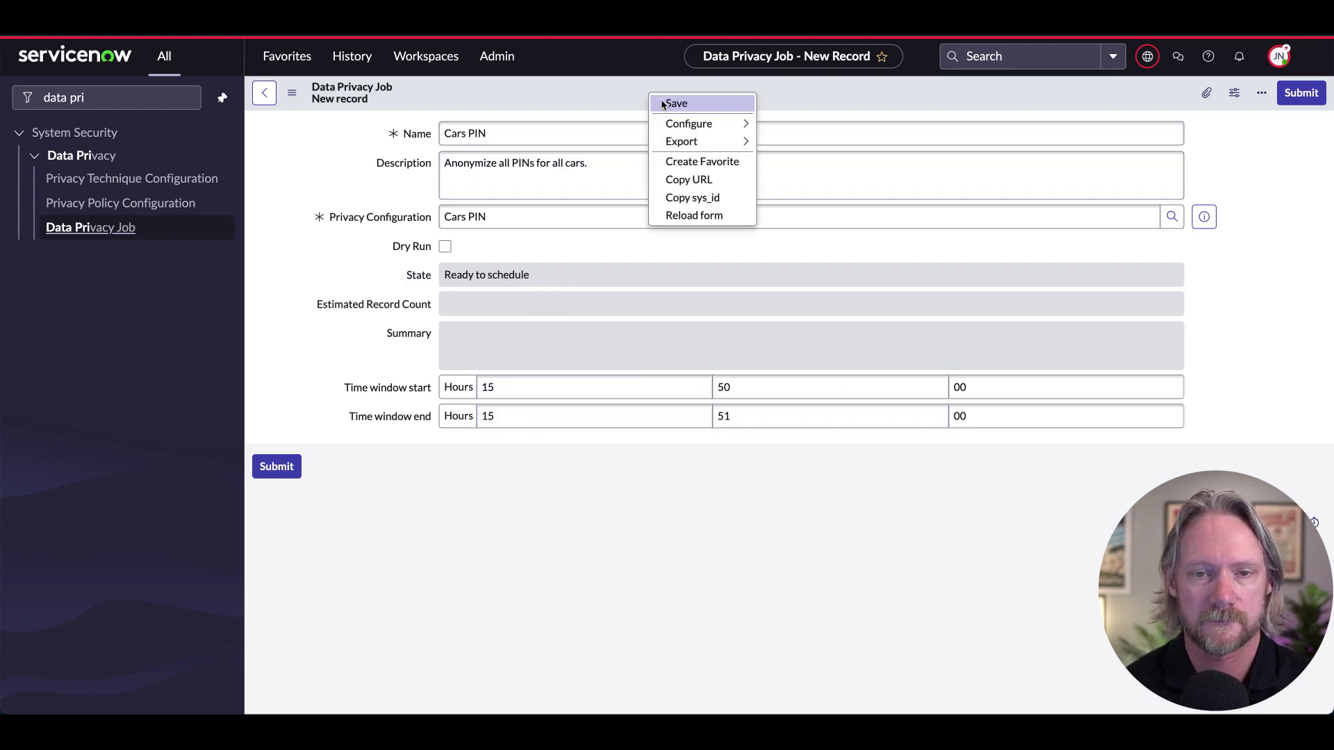
{"action": "left_click", "coordinate": [660, 102]}
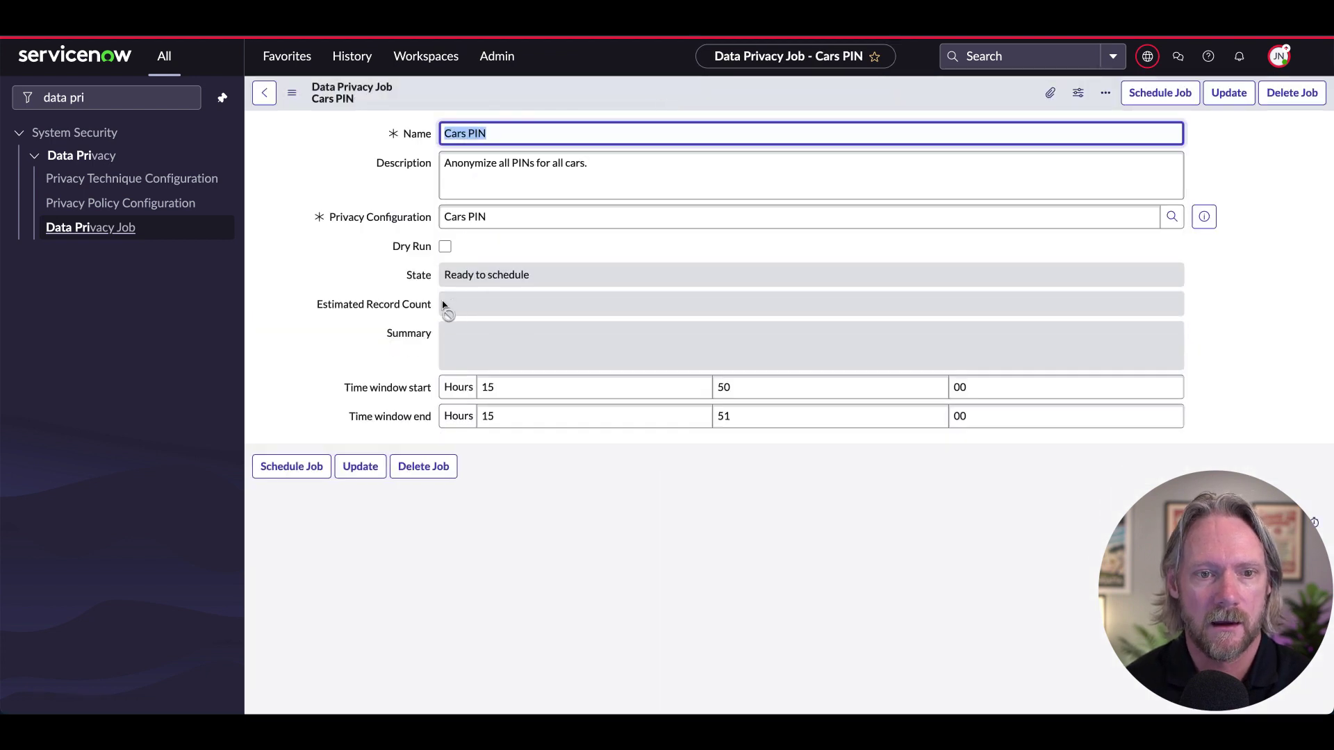
Schedule the Cars PIN privacy job to run
{"action": "left_click", "coordinate": [298, 468]}
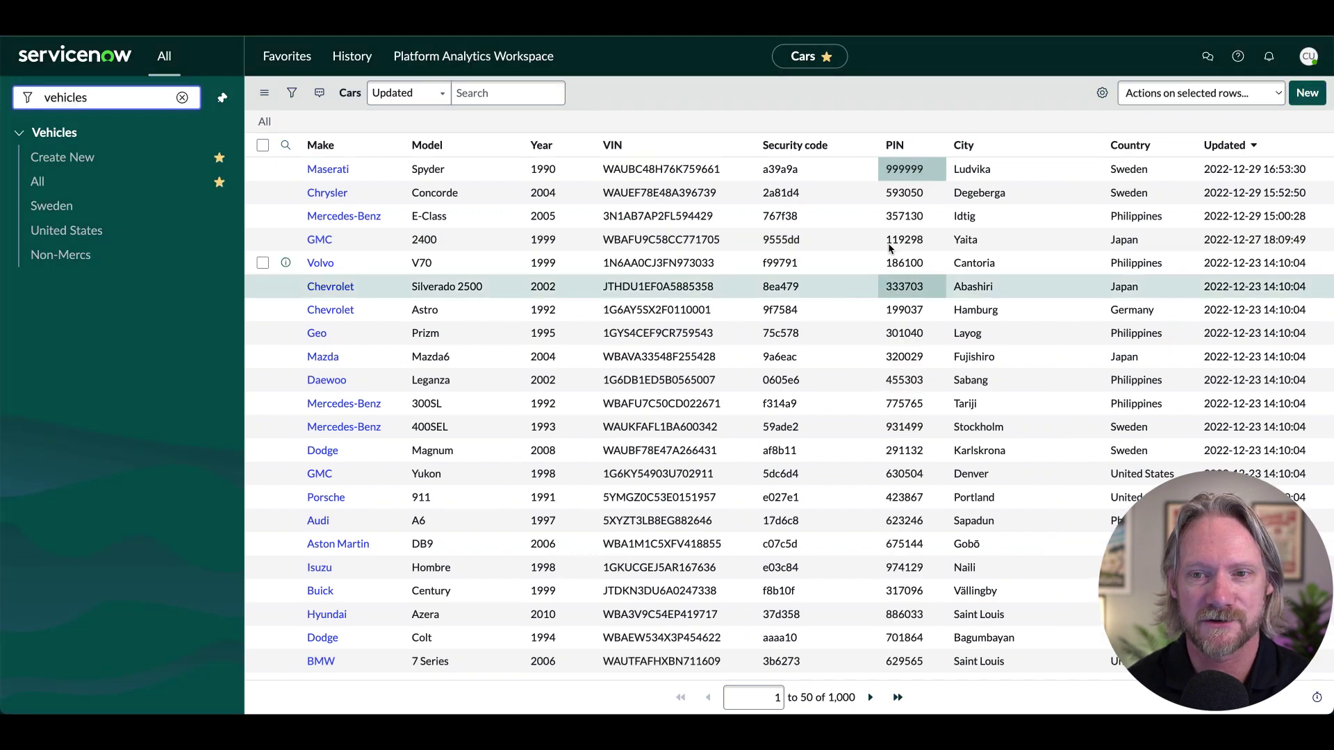
Refresh the Cars list to see asterisk-masked PINs, then edit the Maserati's PIN to ewewre
{"action": "right_click", "coordinate": [757, 106]}
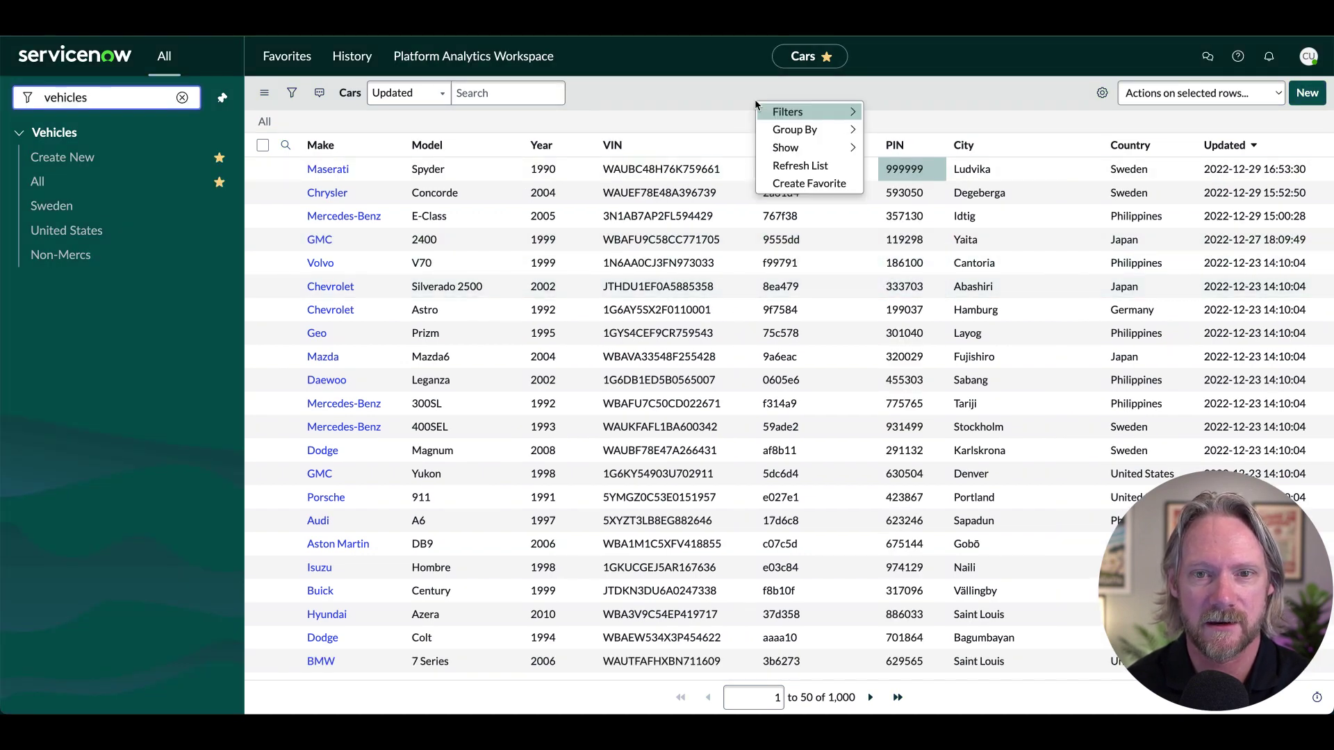
{"action": "left_click", "coordinate": [790, 167]}
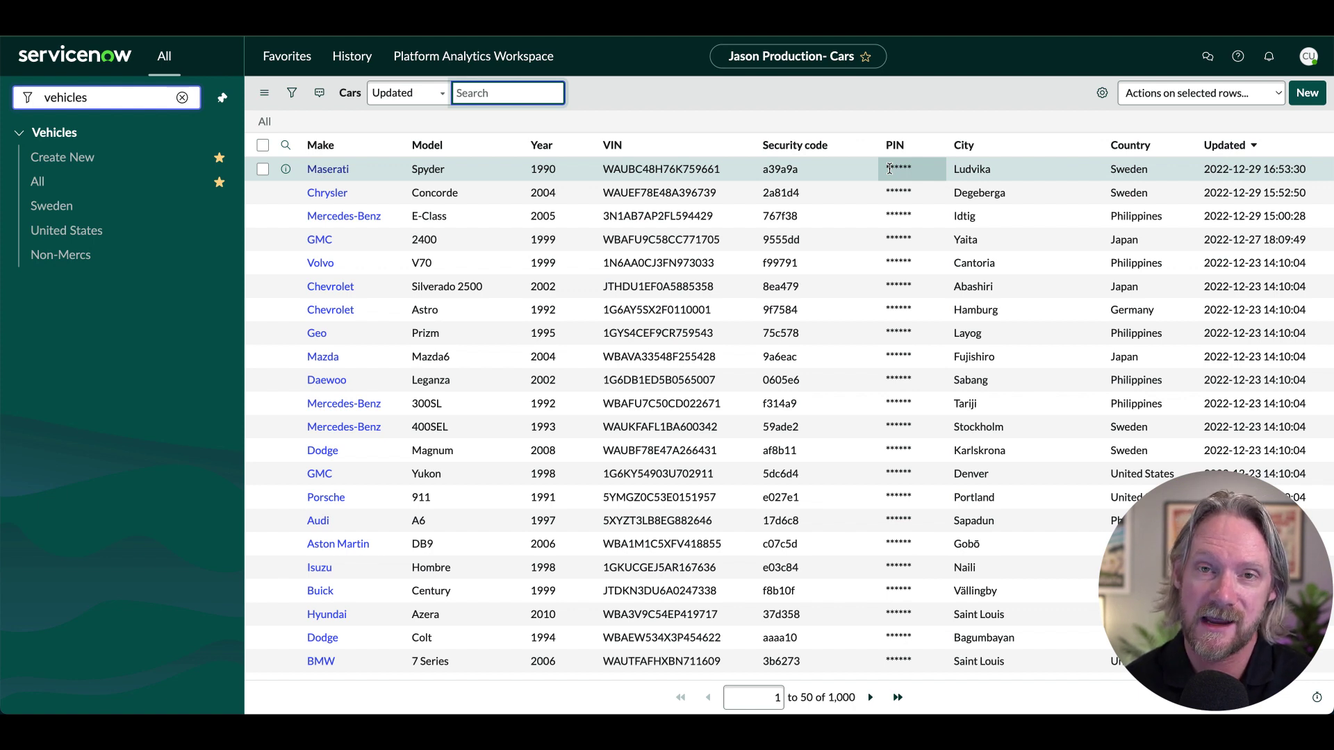
{"action": "double_click", "coordinate": [895, 168]}
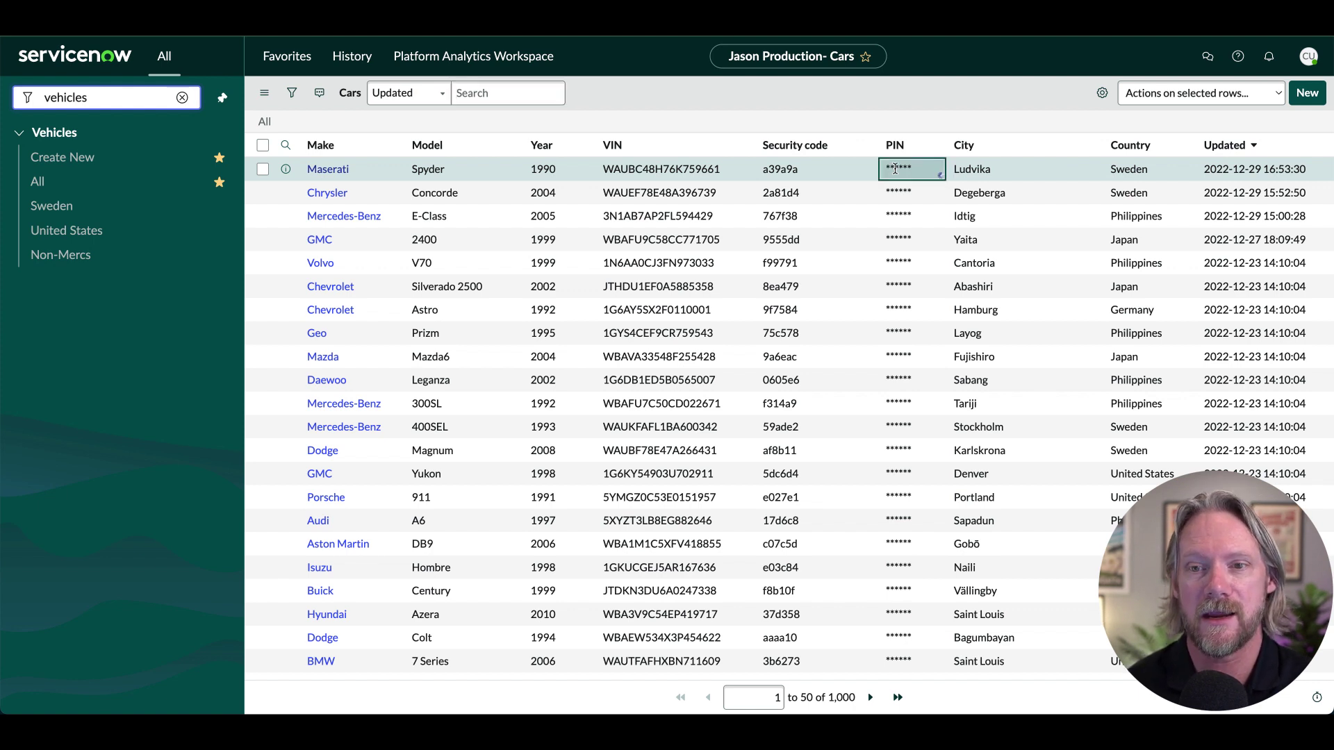
{"action": "type", "text": "ewewre"}
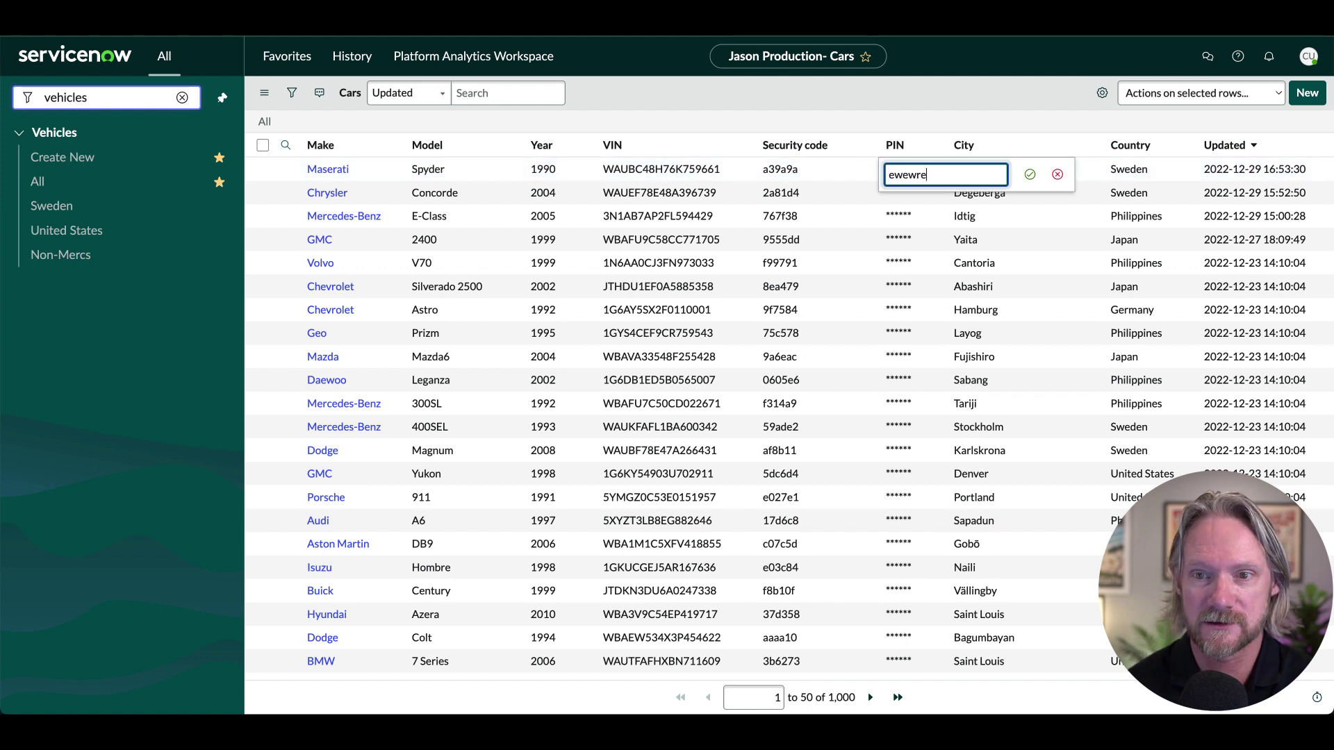
{"action": "key", "text": "Return"}
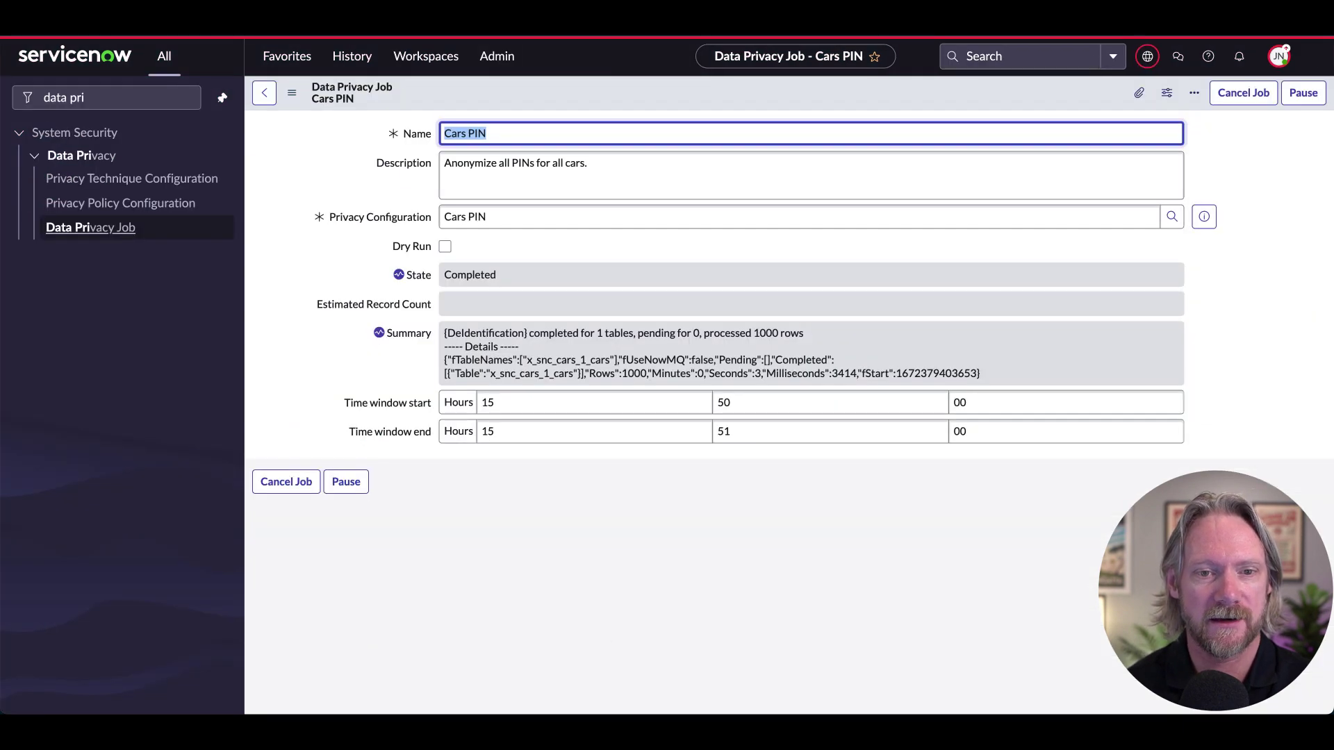
Reload the Cars PIN privacy job form and confirm a Rollback of its PIN de-identification
{"action": "right_click", "coordinate": [580, 97]}
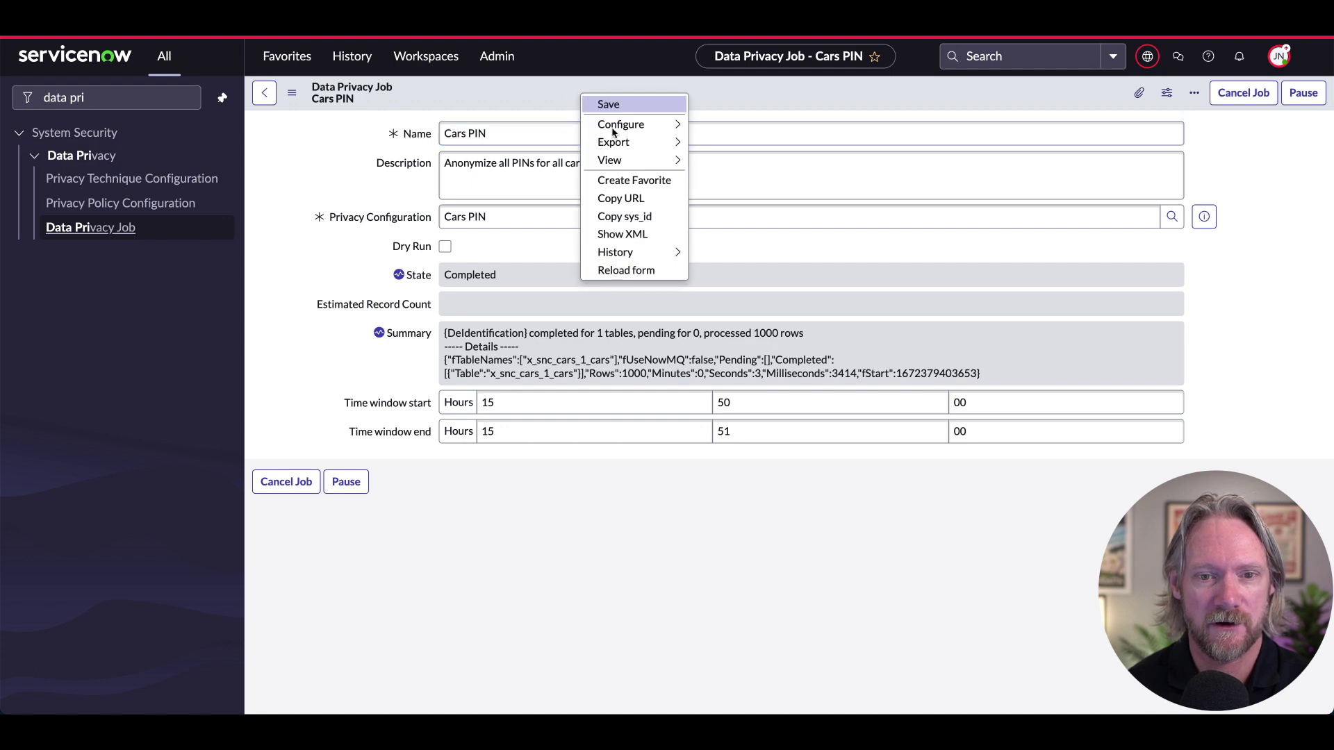
{"action": "left_click", "coordinate": [624, 270]}
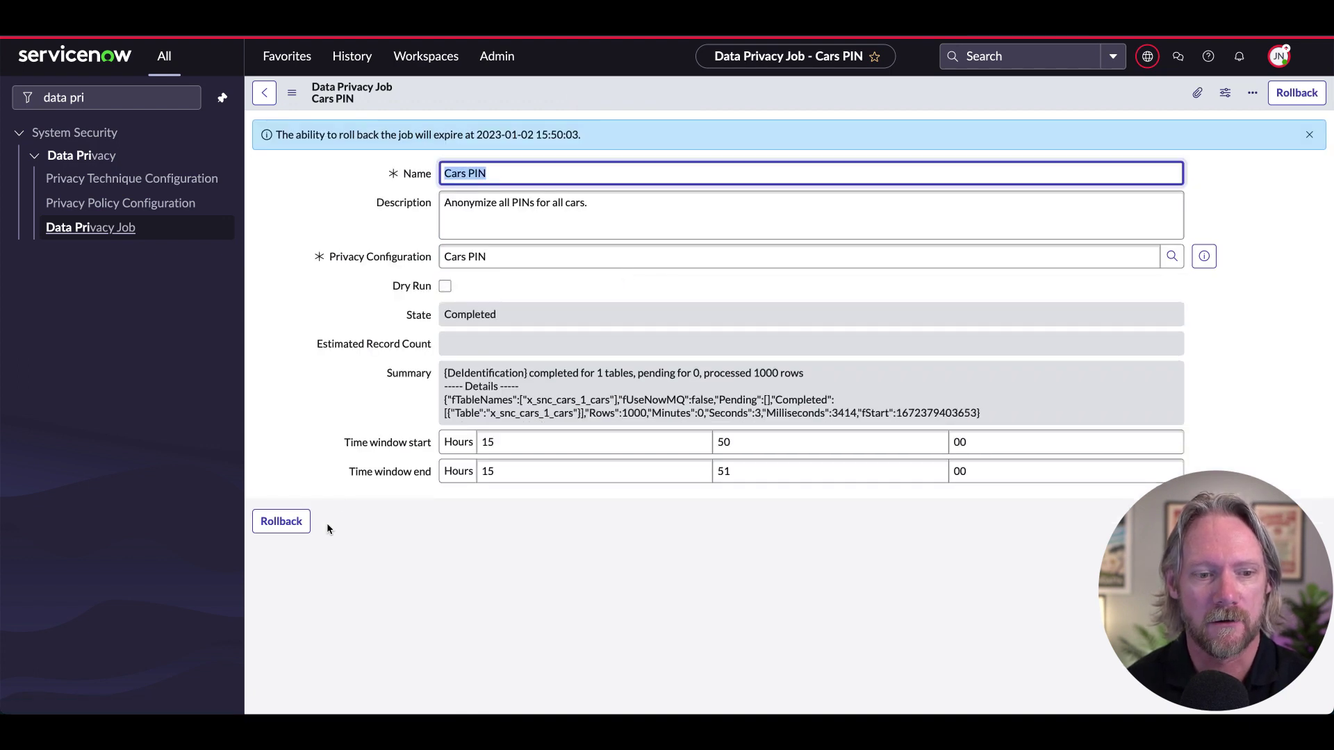
{"action": "left_click", "coordinate": [285, 531]}
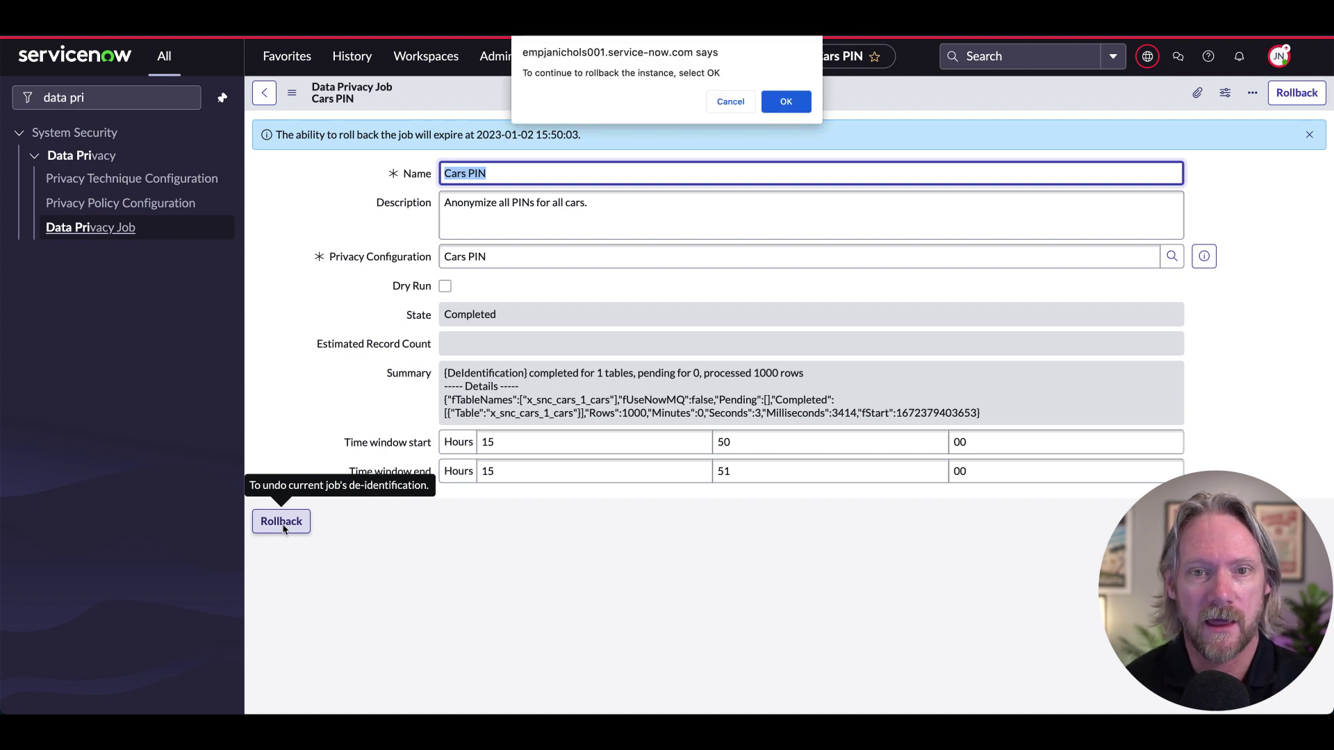
{"action": "left_click", "coordinate": [782, 102]}
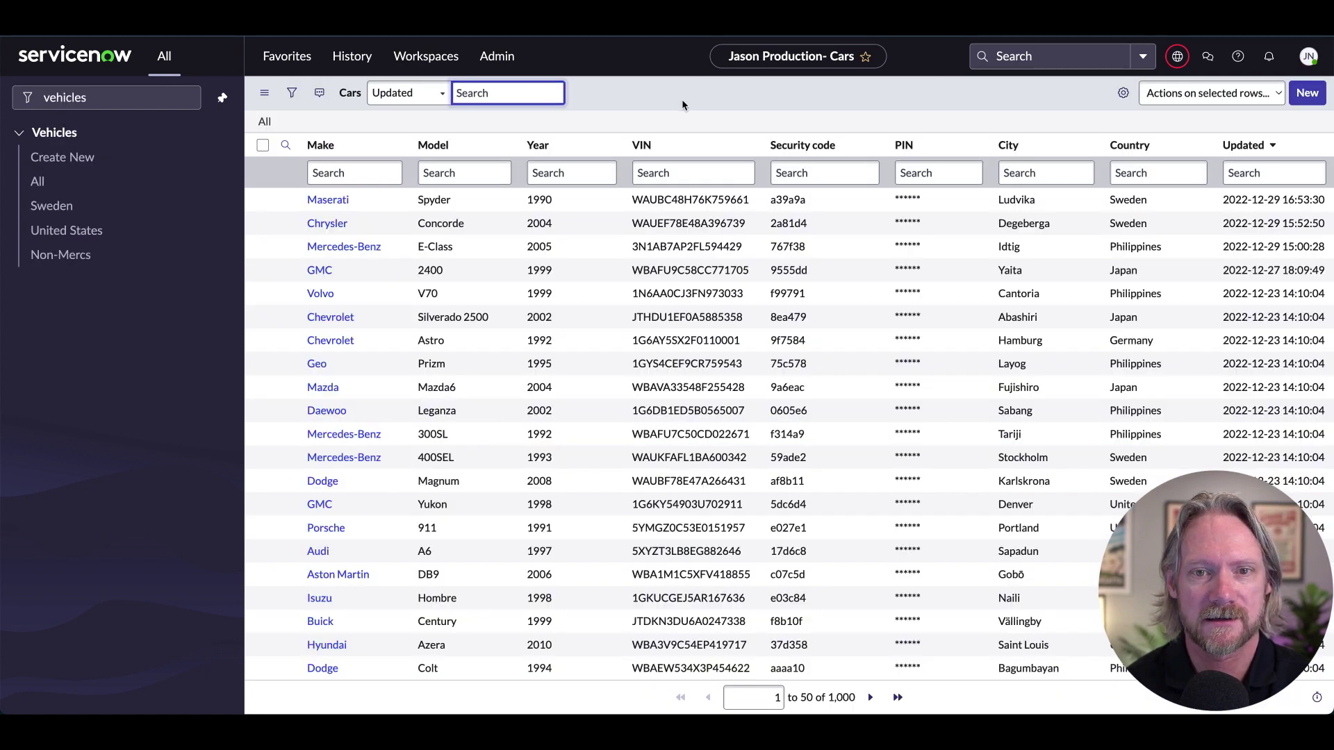
{"action": "right_click", "coordinate": [703, 119]}
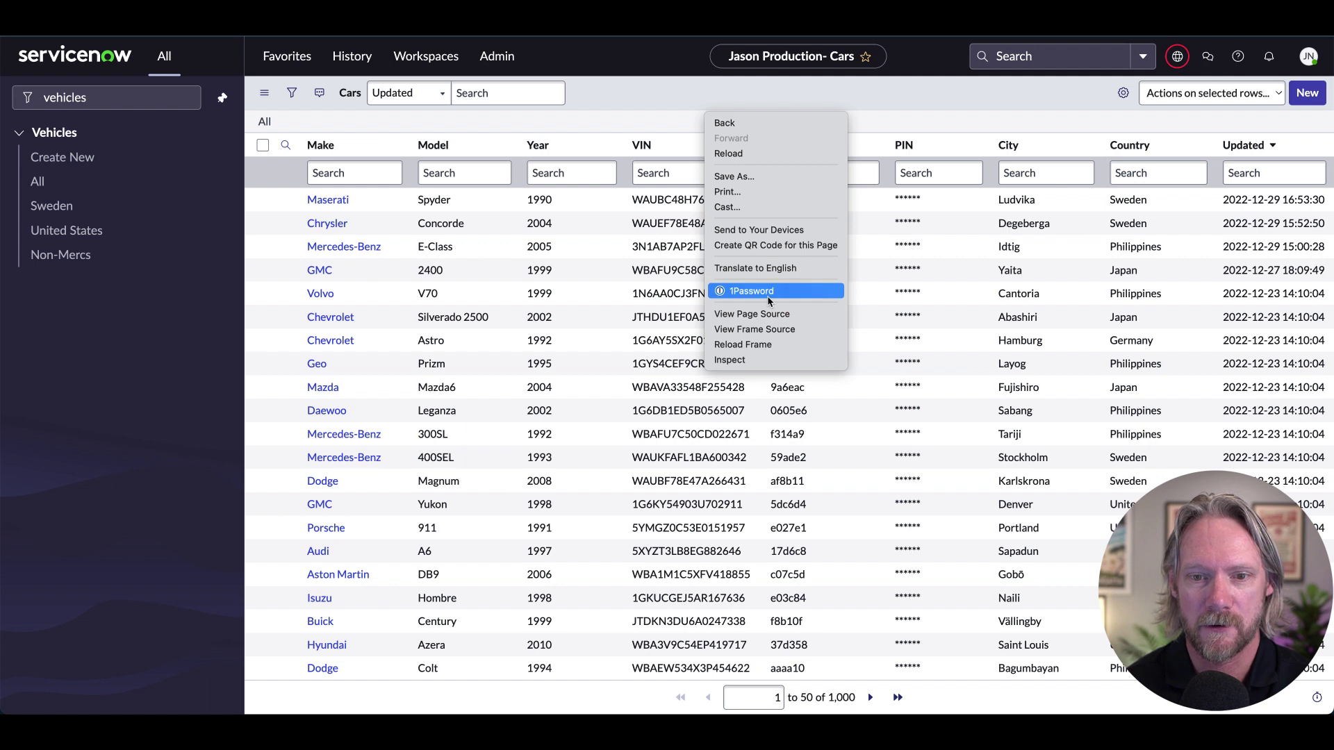
{"action": "left_click", "coordinate": [826, 99]}
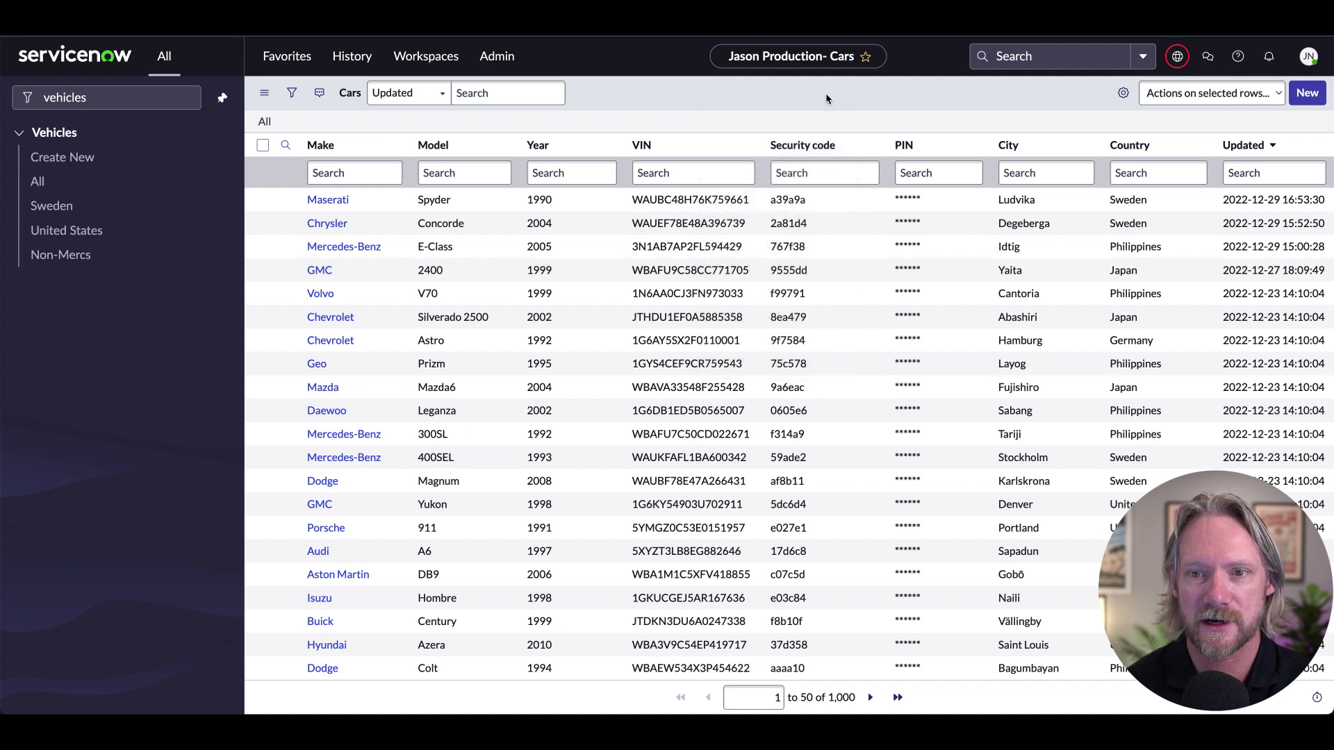
{"action": "right_click", "coordinate": [826, 98]}
{"action": "left_click", "coordinate": [854, 176]}
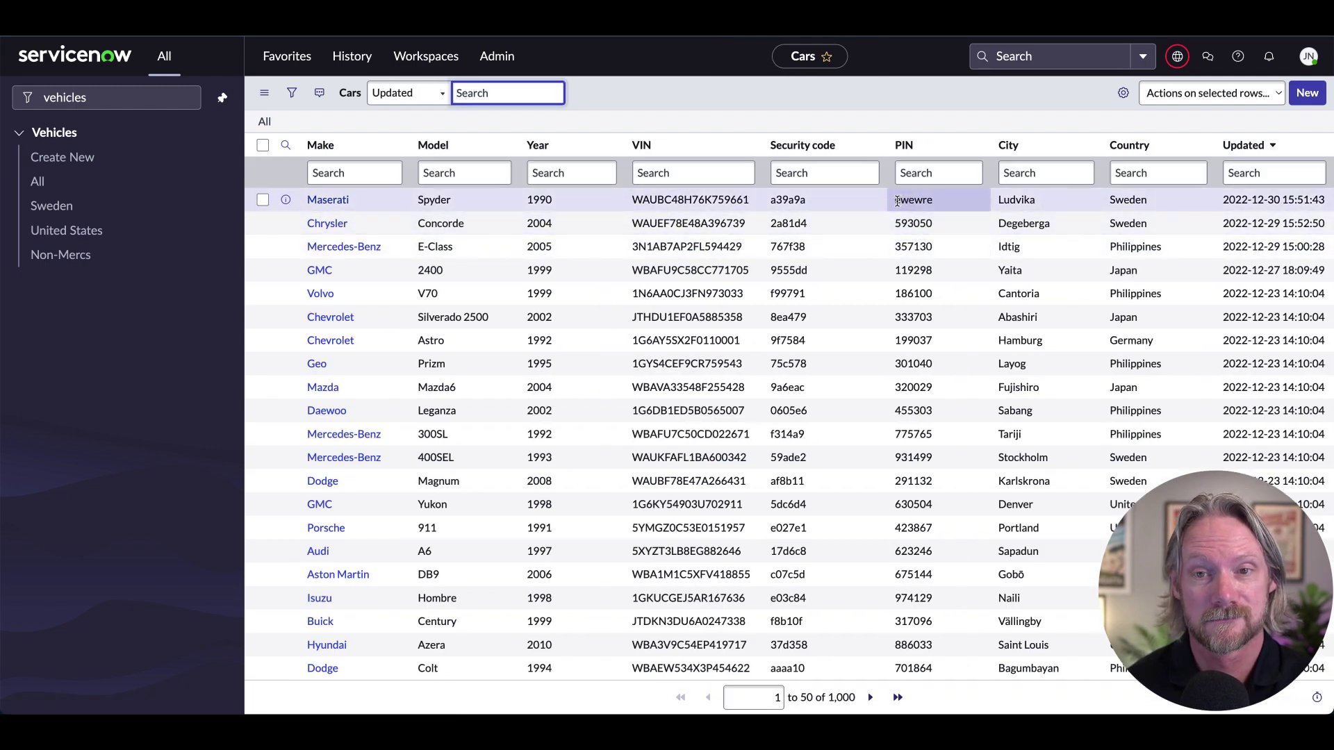
{"action": "left_click_drag", "start_coordinate": [897, 202], "coordinate": [936, 201]}
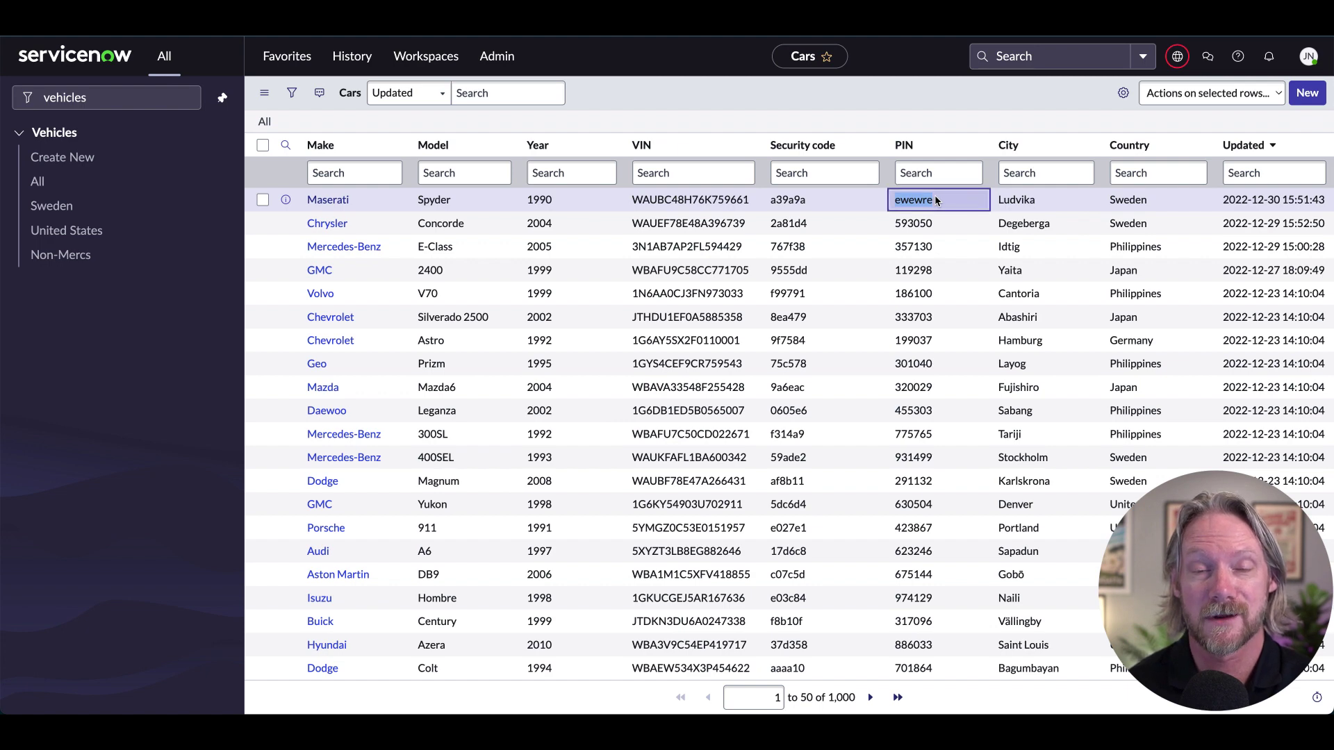